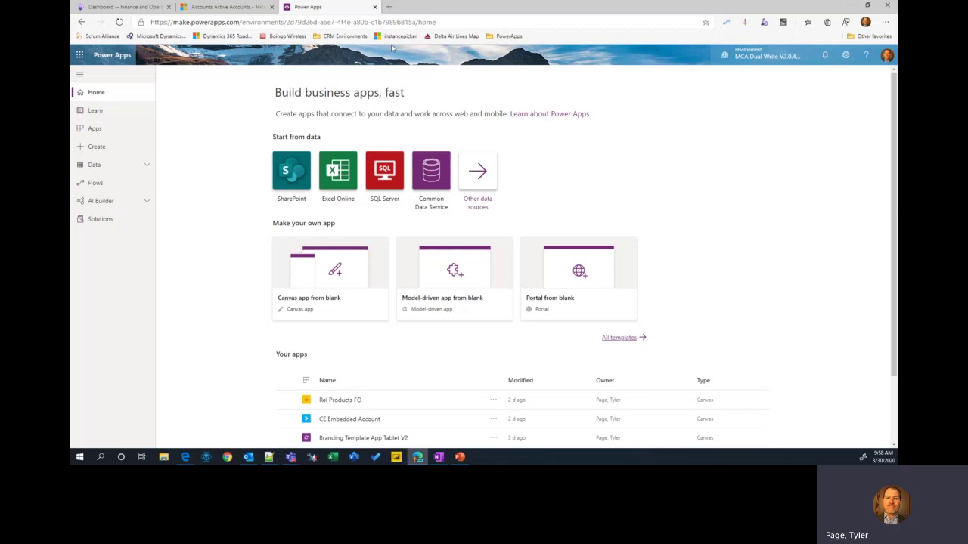
- Open the list of solutions installed in the Power Apps environment
{"action": "left_click", "coordinate": [103, 224]}
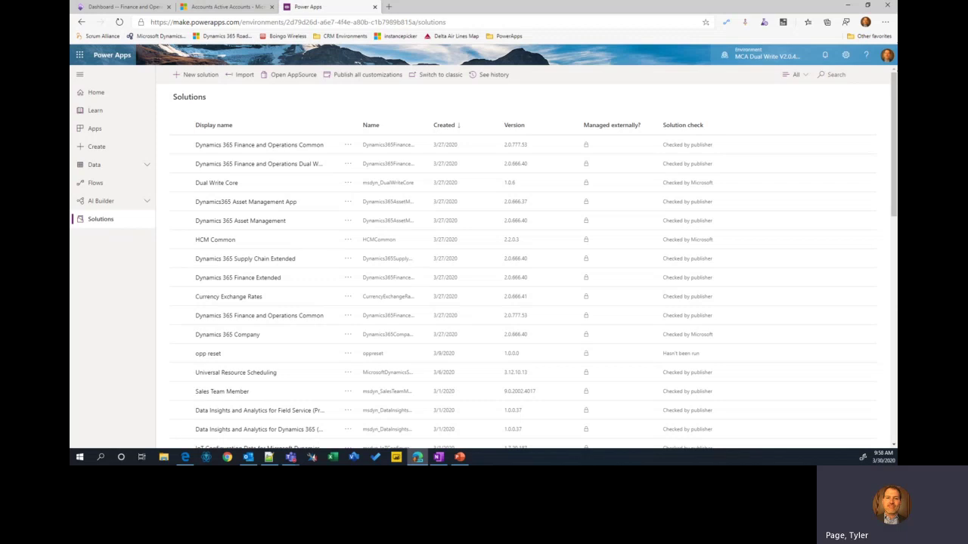
- Switch to Finance and Operations, search for the page "azure" and open Azure Active Directory applications
{"action": "left_click", "coordinate": [226, 7]}
{"action": "left_click", "coordinate": [124, 6]}
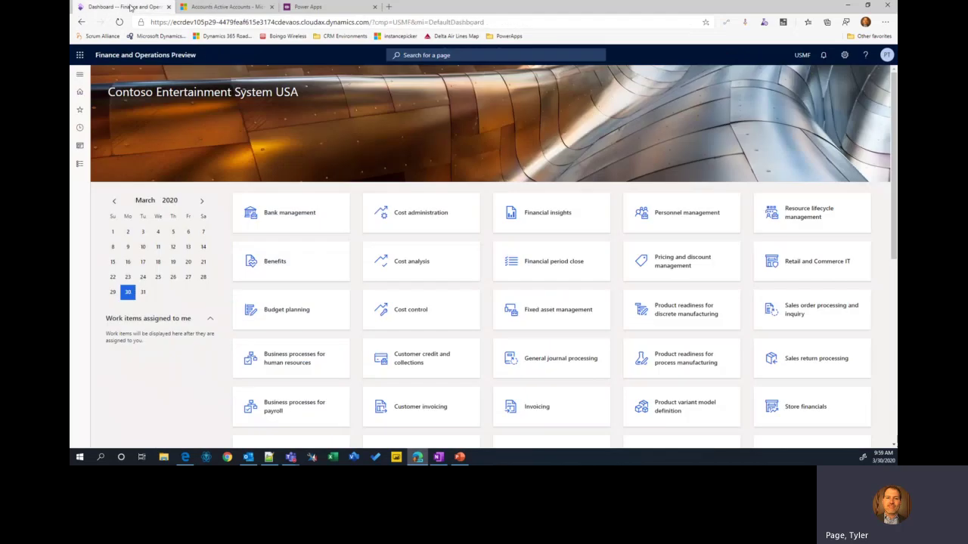
{"action": "left_click", "coordinate": [421, 56]}
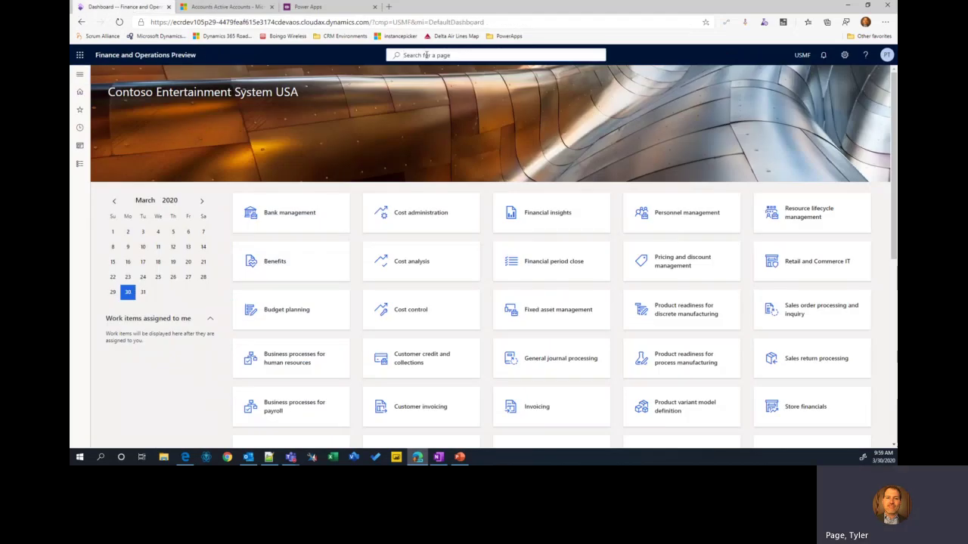
{"action": "type", "text": "app"}
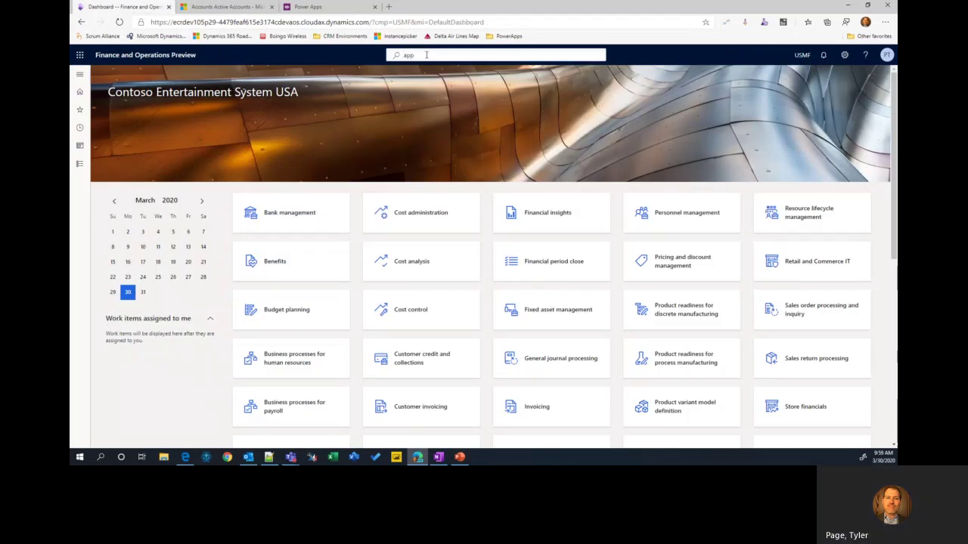
{"action": "key", "text": "BackSpace"}
{"action": "key", "text": "BackSpace"}
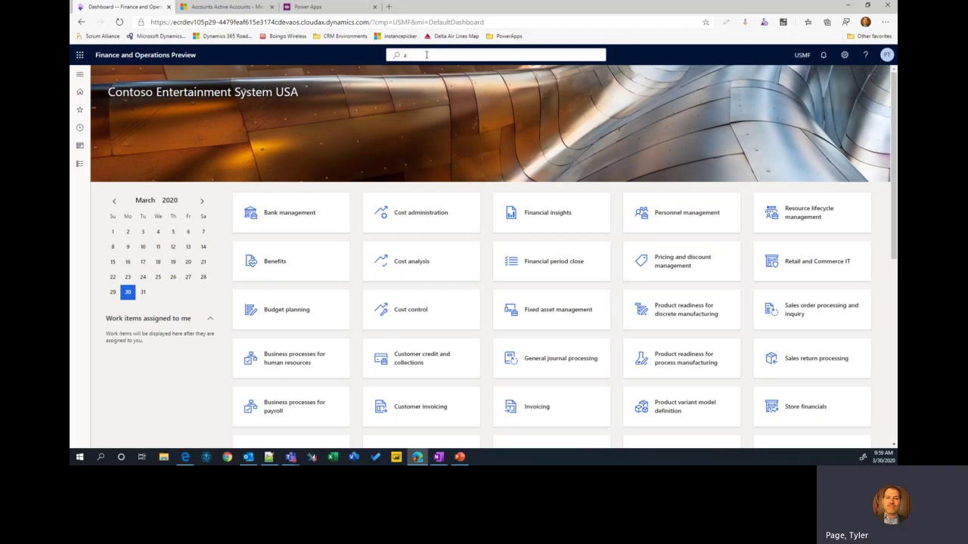
{"action": "type", "text": "zure"}
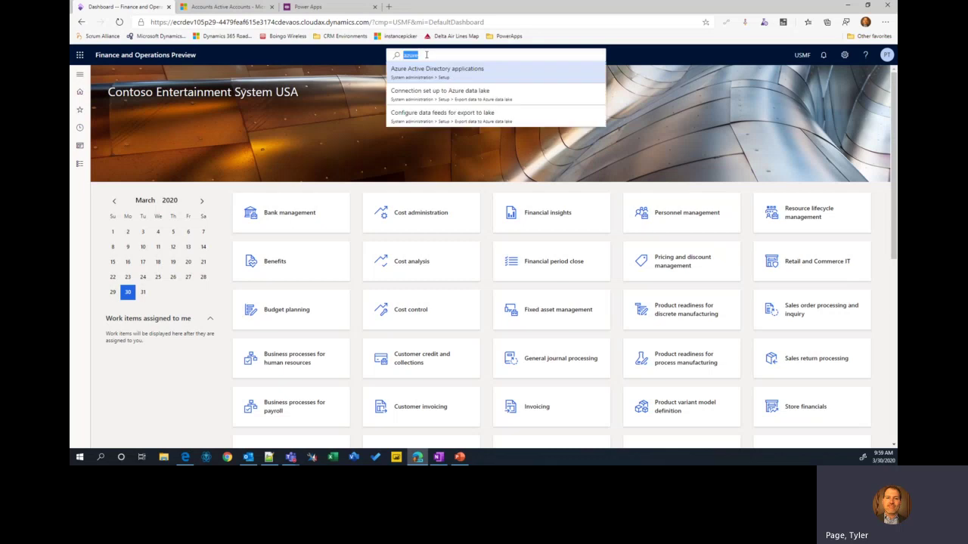
{"action": "key", "text": "Return"}
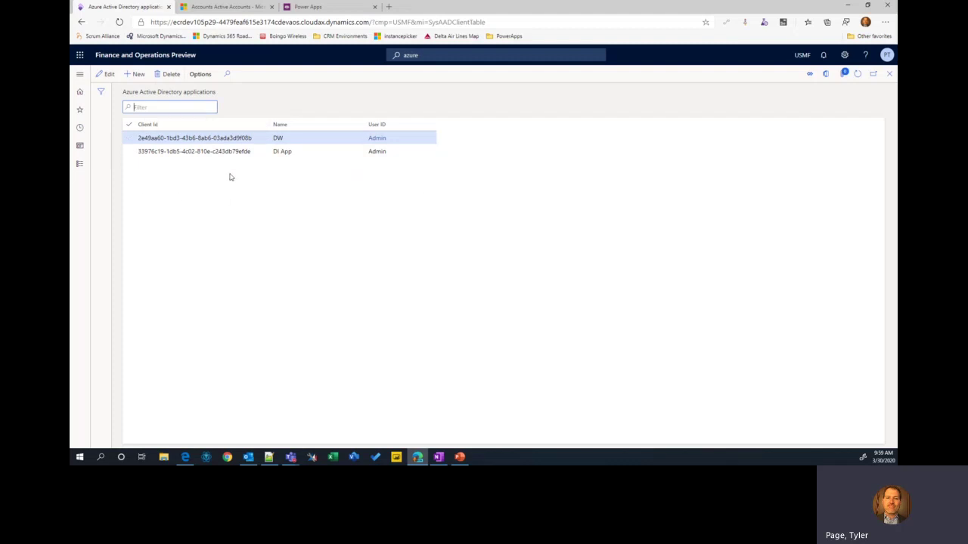
- Switch to the Dynamics 365 Sales Hub, open its advanced settings and bring up the security users list
{"action": "left_click", "coordinate": [226, 7]}
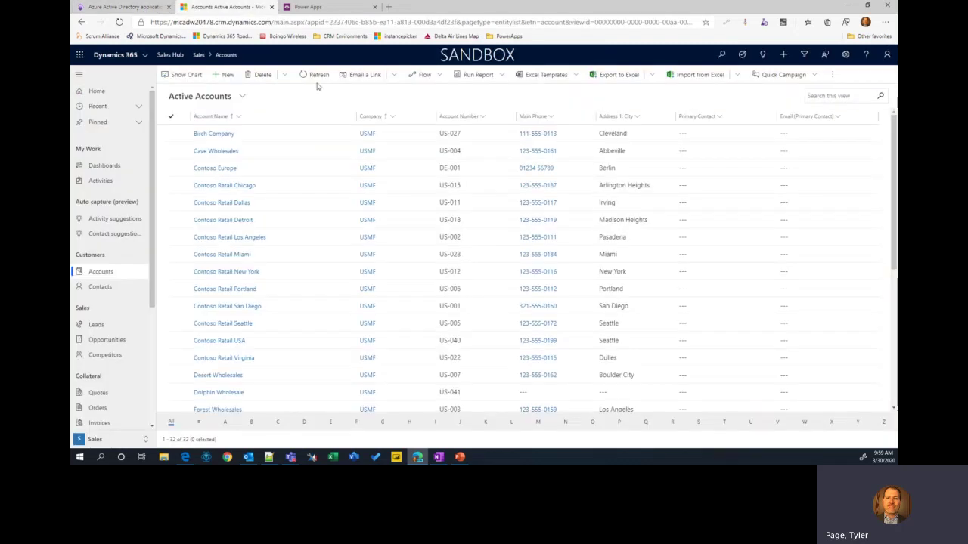
{"action": "left_click", "coordinate": [844, 57]}
{"action": "left_click", "coordinate": [790, 99]}
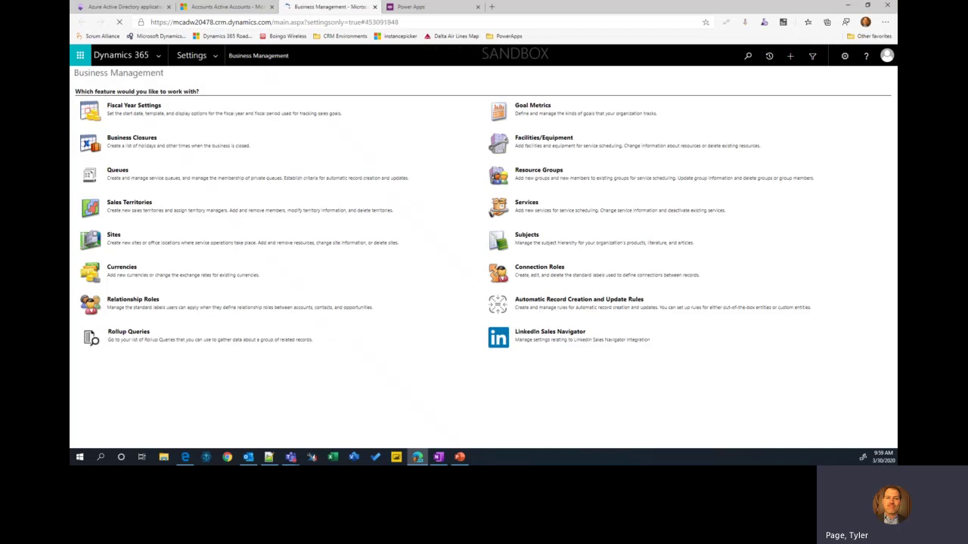
{"action": "left_click", "coordinate": [216, 55]}
{"action": "left_click", "coordinate": [286, 156]}
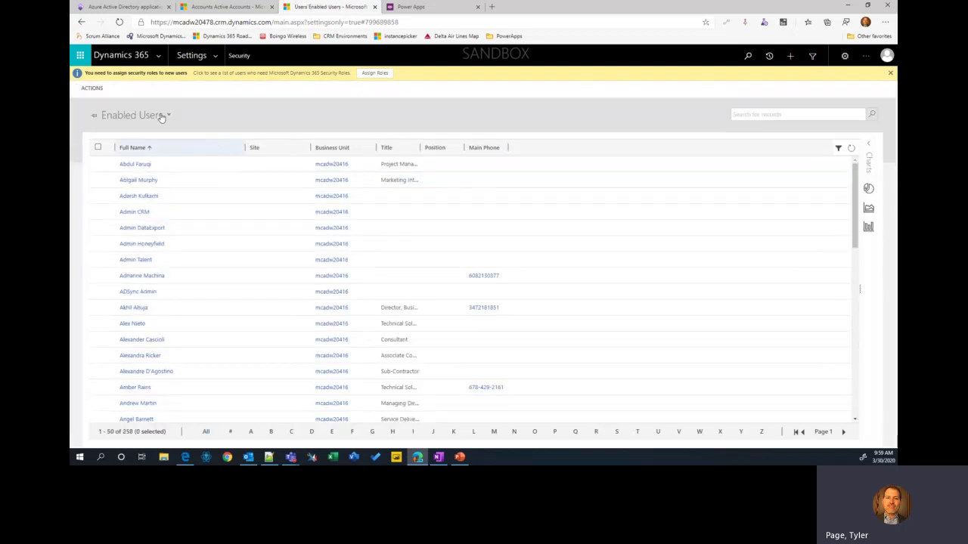
- Display the Application Users view and widen the Application ID column so the full IDs are readable
{"action": "left_click", "coordinate": [166, 115]}
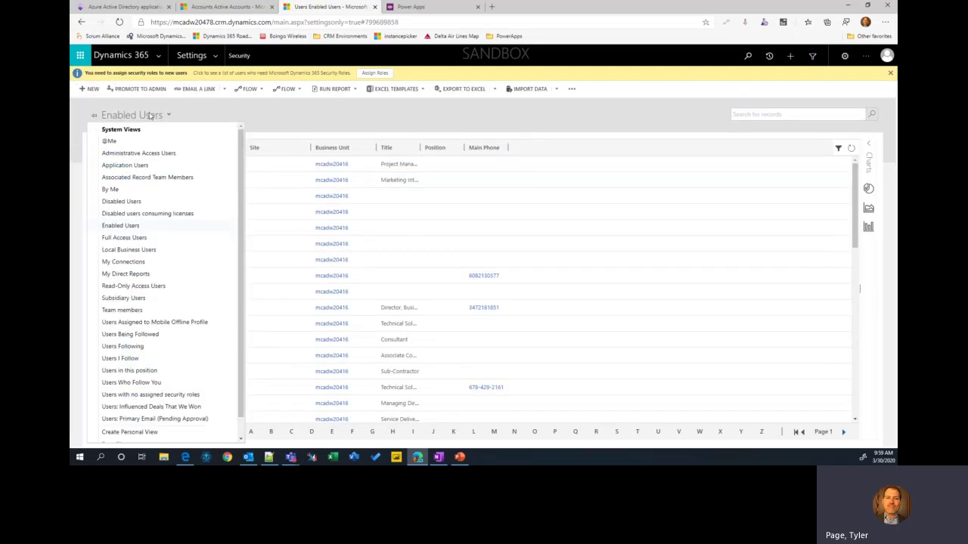
{"action": "left_click", "coordinate": [141, 164]}
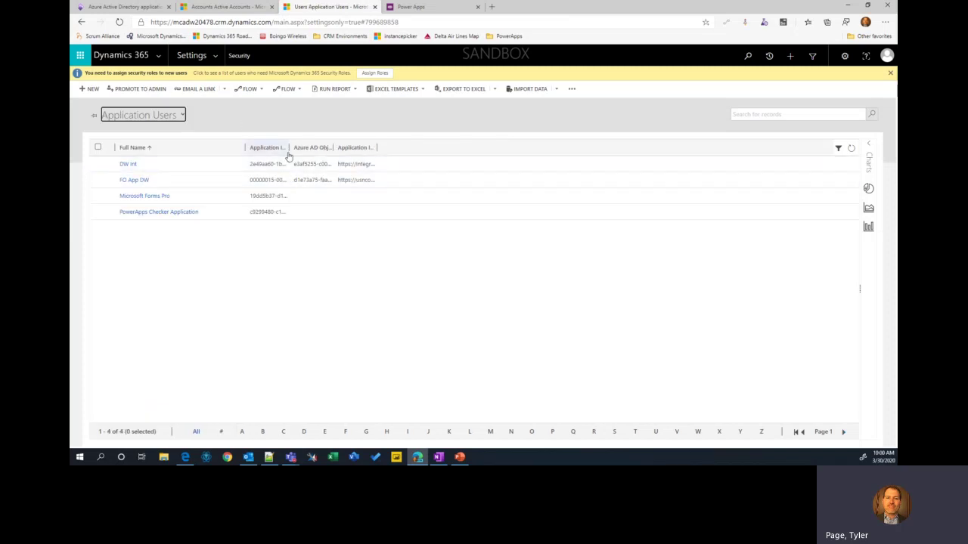
{"action": "left_click_drag", "start_coordinate": [290, 149], "coordinate": [380, 149]}
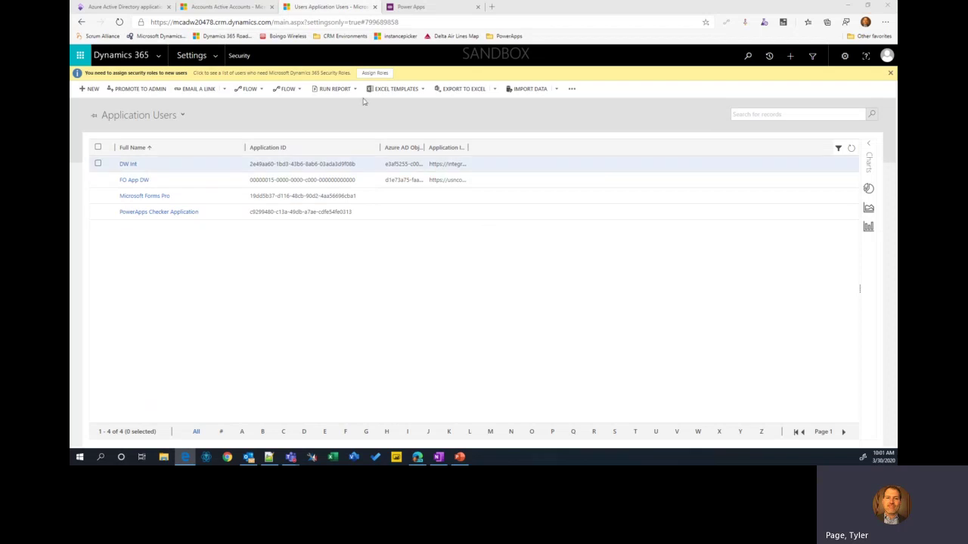
- Return to Finance and Operations and open Dual Write from the Data management workspace
{"action": "left_click", "coordinate": [121, 7]}
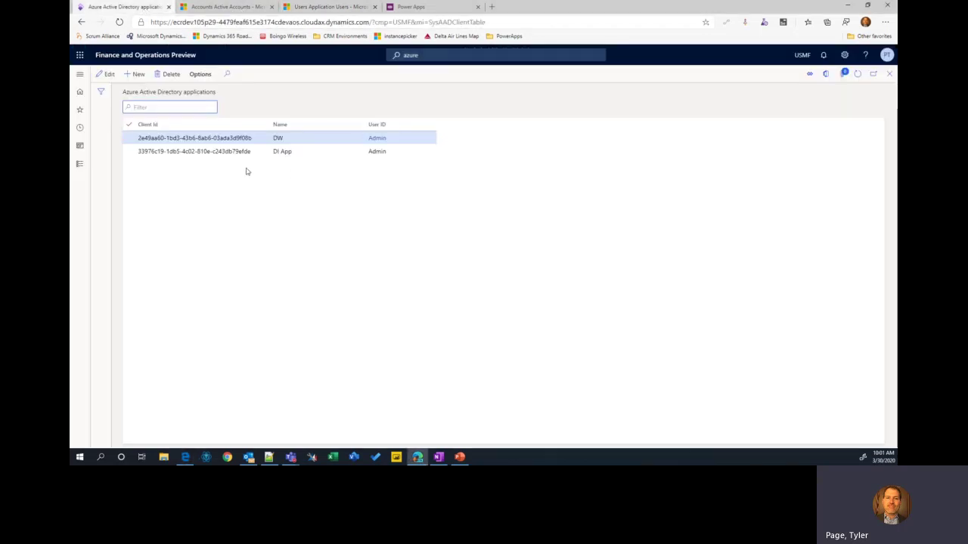
{"action": "left_click", "coordinate": [79, 74]}
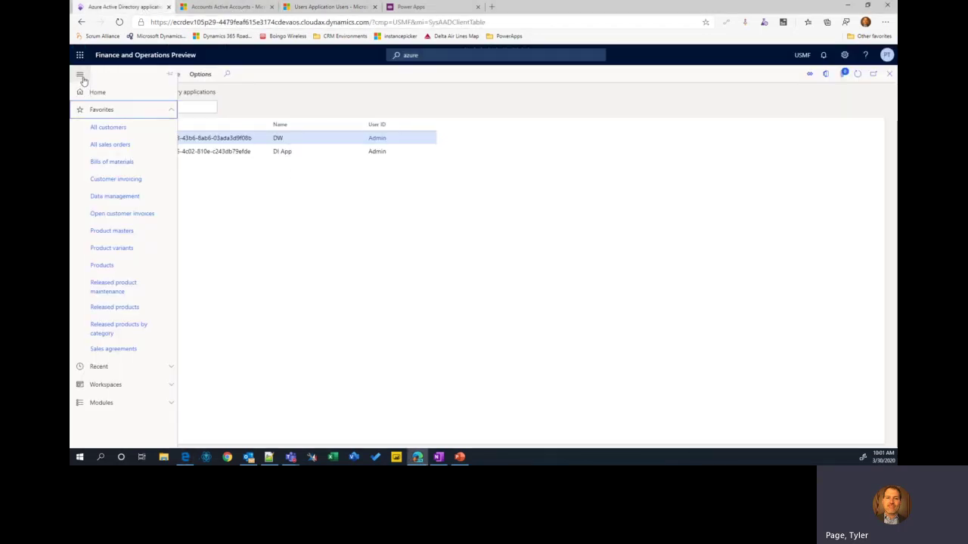
{"action": "left_click", "coordinate": [127, 199]}
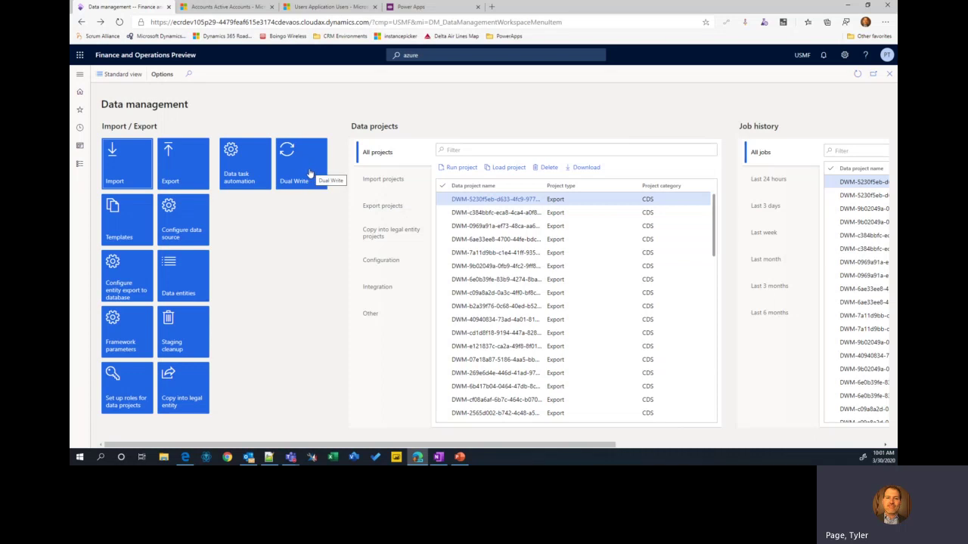
{"action": "left_click", "coordinate": [308, 173]}
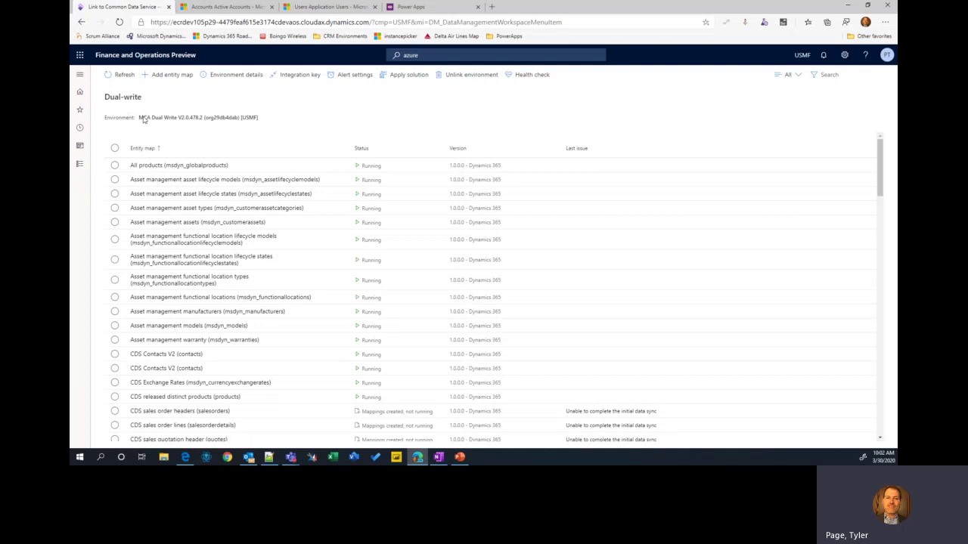
- Examine the linked environment name and the running status of the entity maps in the dual-write list
{"action": "left_click_drag", "start_coordinate": [157, 117], "coordinate": [260, 119]}
{"action": "left_click", "coordinate": [273, 121]}
{"action": "left_click", "coordinate": [185, 456]}
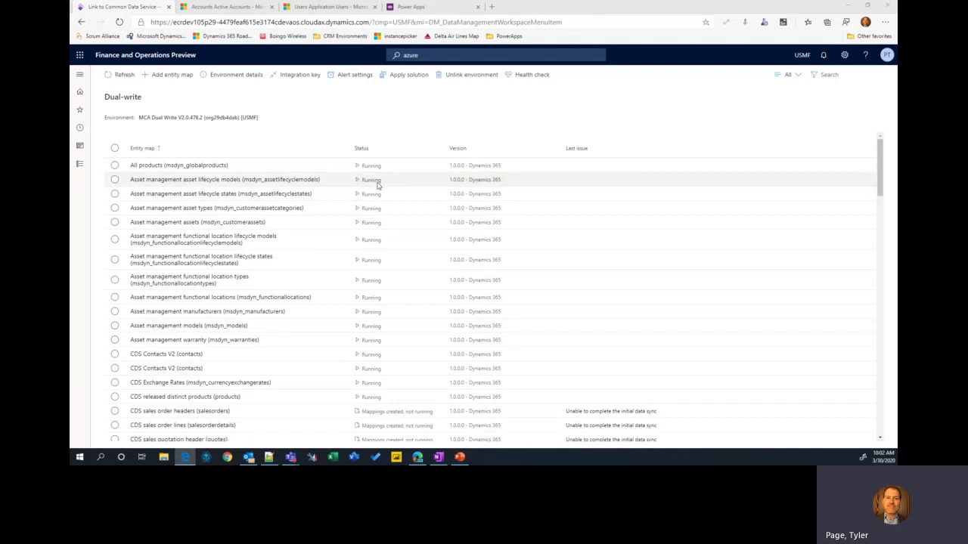
{"action": "scroll", "coordinate": [375, 197], "scroll_direction": "down", "scroll_amount": 2}
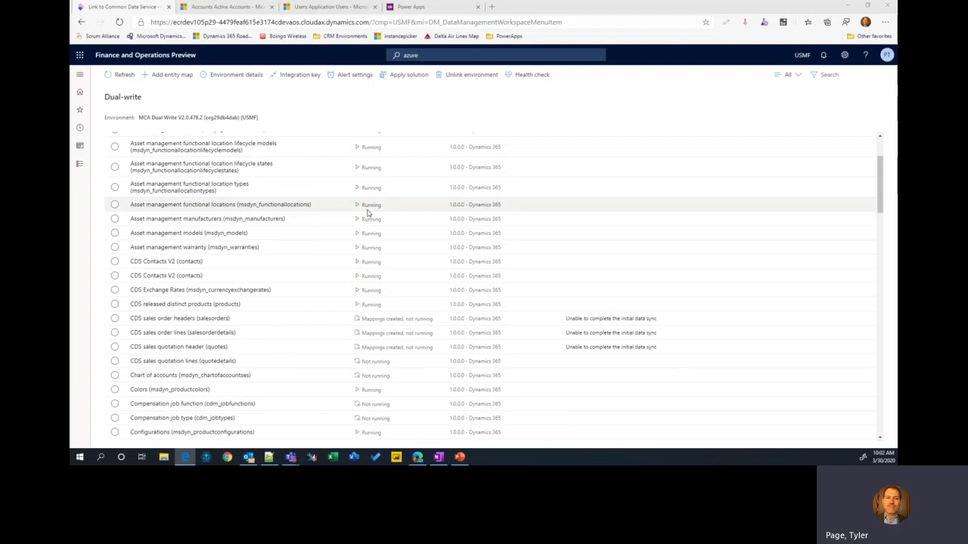
{"action": "scroll", "coordinate": [368, 215], "scroll_direction": "down", "scroll_amount": 1}
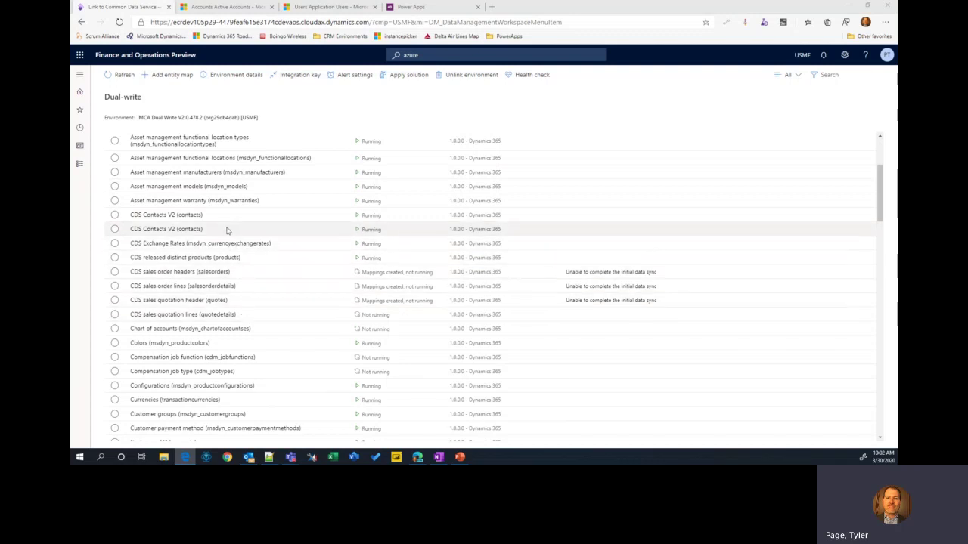
{"action": "scroll", "coordinate": [232, 234], "scroll_direction": "down", "scroll_amount": 2}
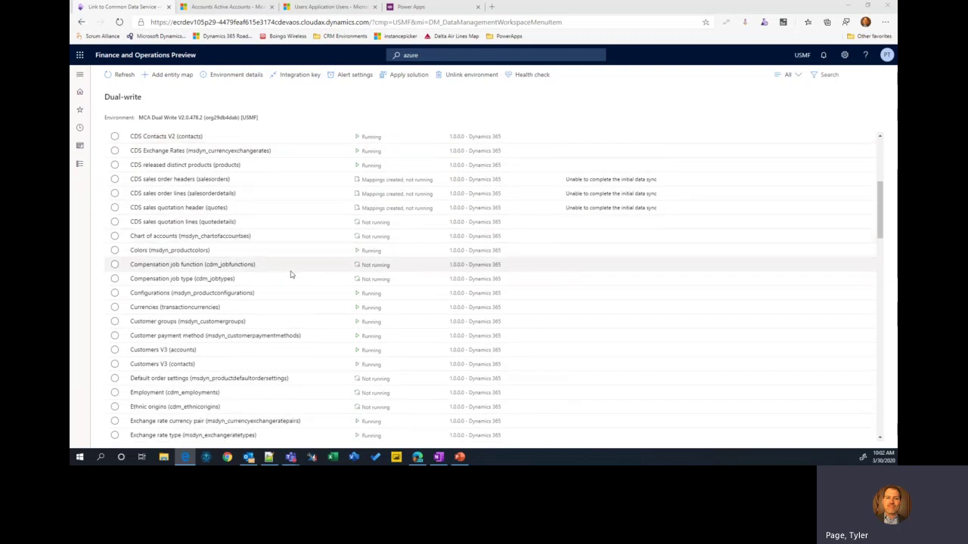
{"action": "scroll", "coordinate": [292, 273], "scroll_direction": "down", "scroll_amount": 2}
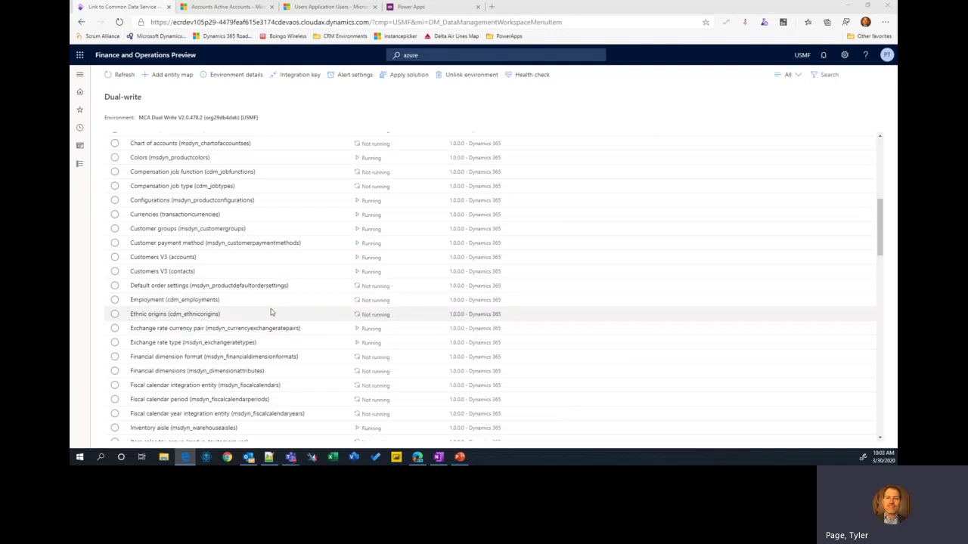
{"action": "scroll", "coordinate": [271, 312], "scroll_direction": "up", "scroll_amount": 1}
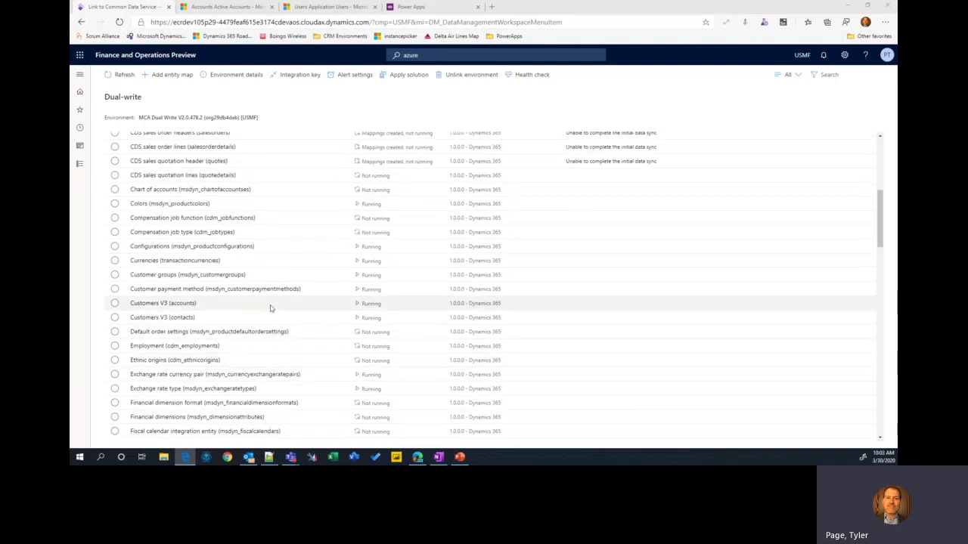
- Run the Compensation job type (cdm_jobtypes) map with initial sync, using Finance and Operations apps as the master
{"action": "left_click", "coordinate": [114, 233]}
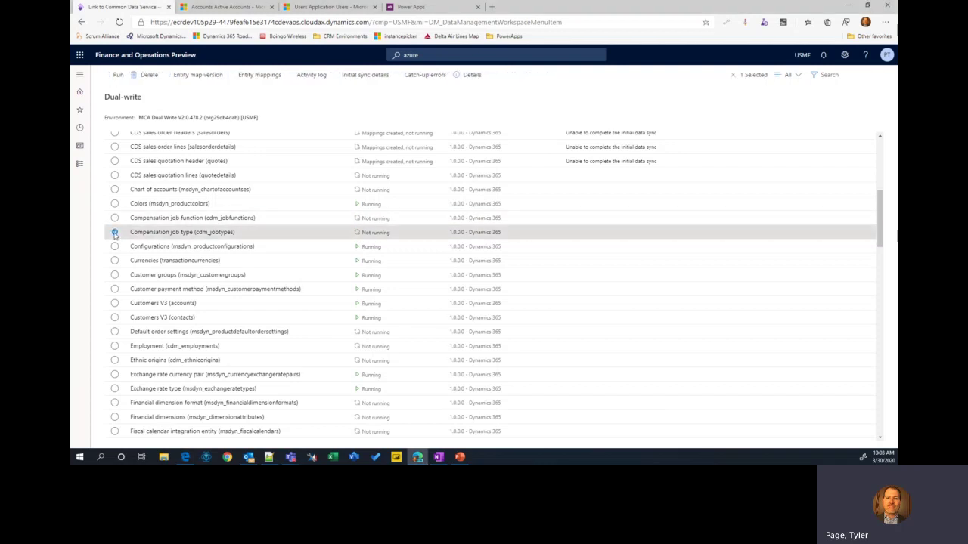
{"action": "left_click", "coordinate": [115, 74]}
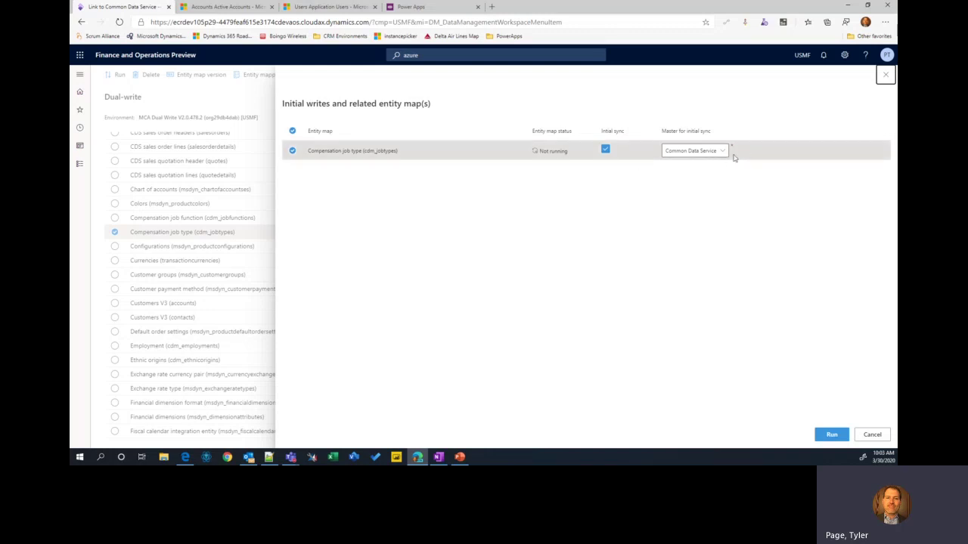
{"action": "left_click", "coordinate": [707, 151]}
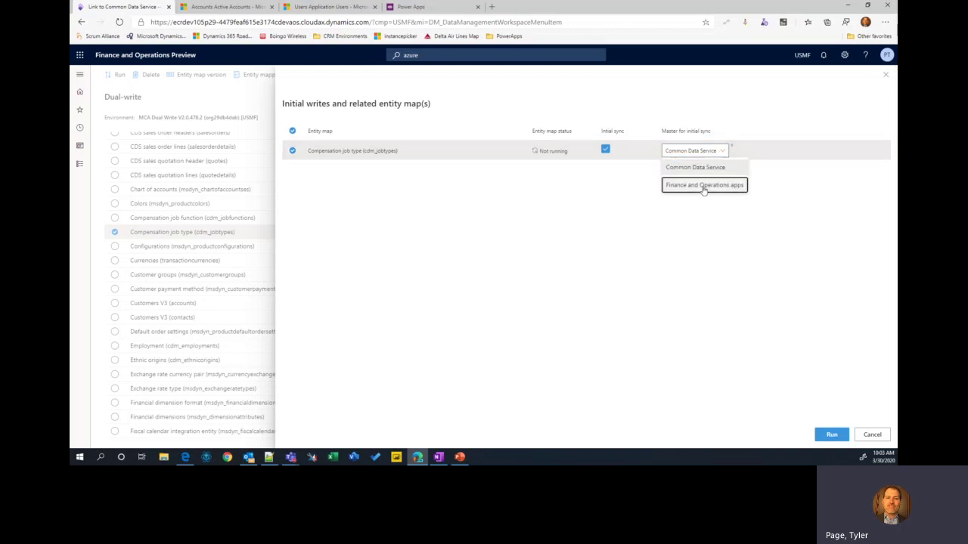
{"action": "left_click", "coordinate": [703, 185]}
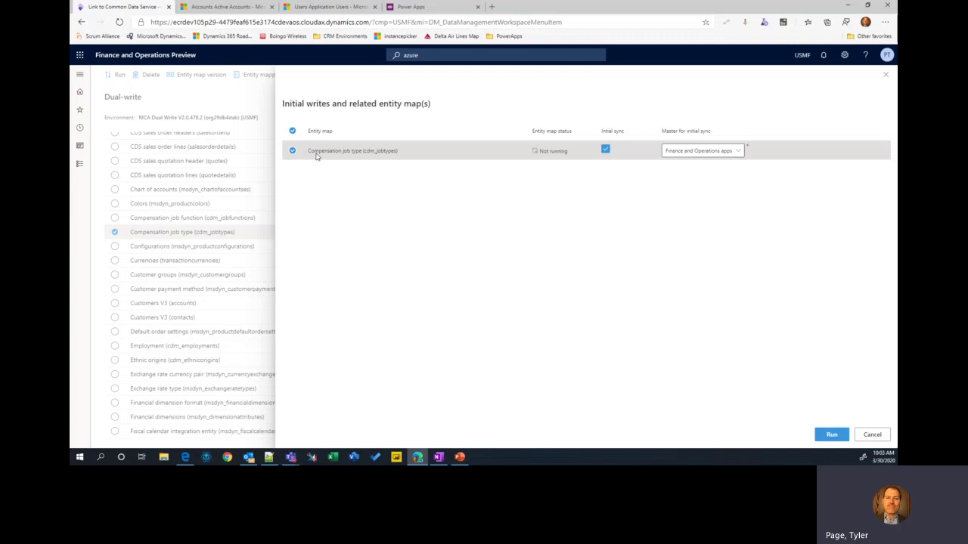
{"action": "left_click", "coordinate": [830, 434]}
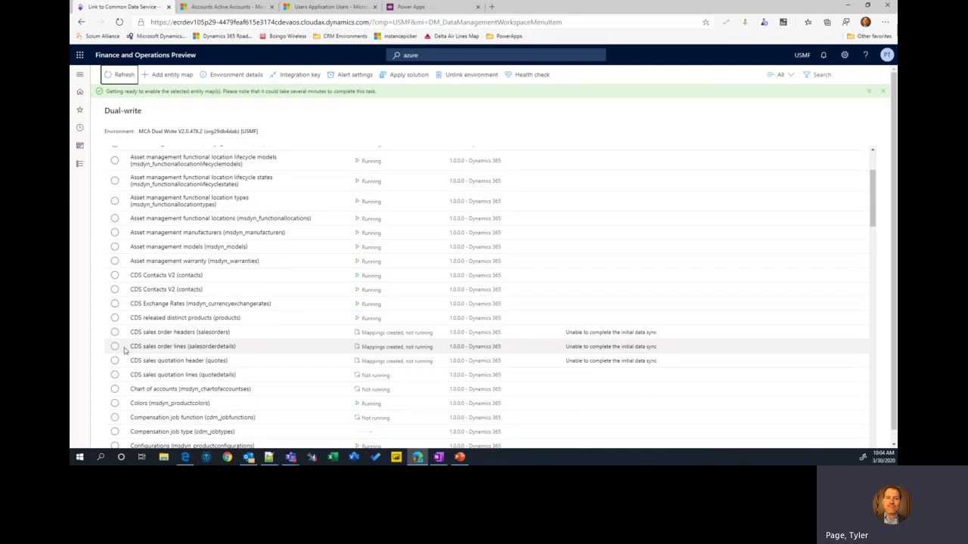
- Open the run settings for the CDS sales order lines (salesorderdetails) map, show its related entity maps and review the list
{"action": "left_click", "coordinate": [115, 347]}
{"action": "left_click", "coordinate": [115, 347]}
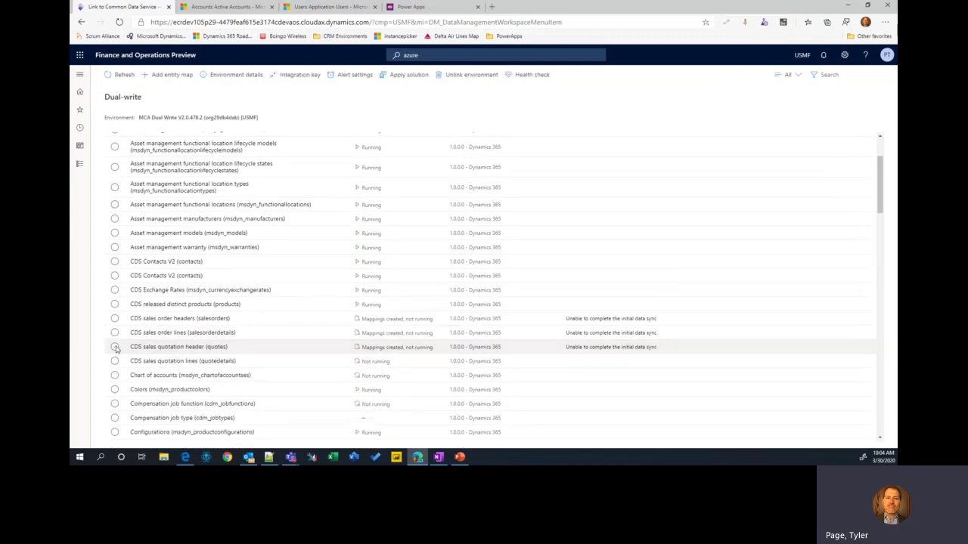
{"action": "left_click", "coordinate": [115, 333]}
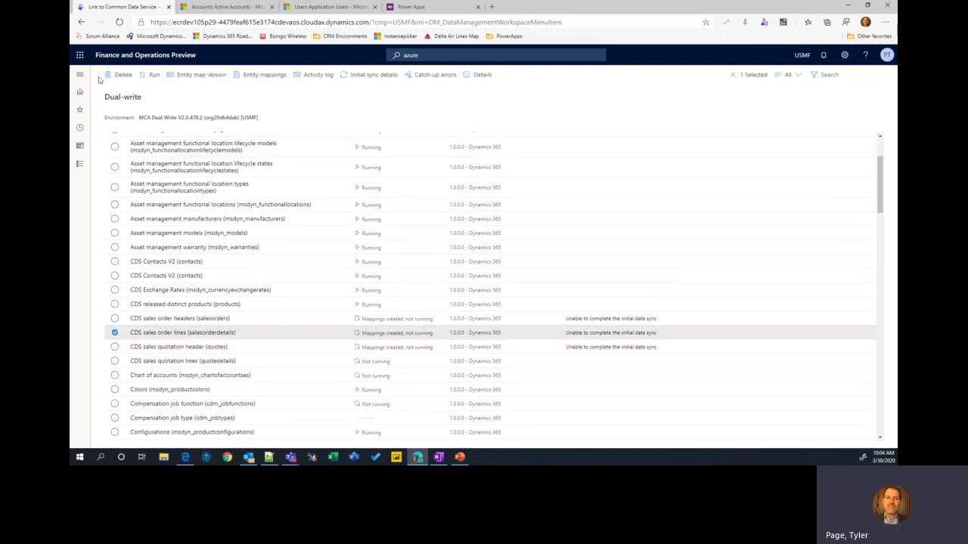
{"action": "left_click", "coordinate": [151, 74]}
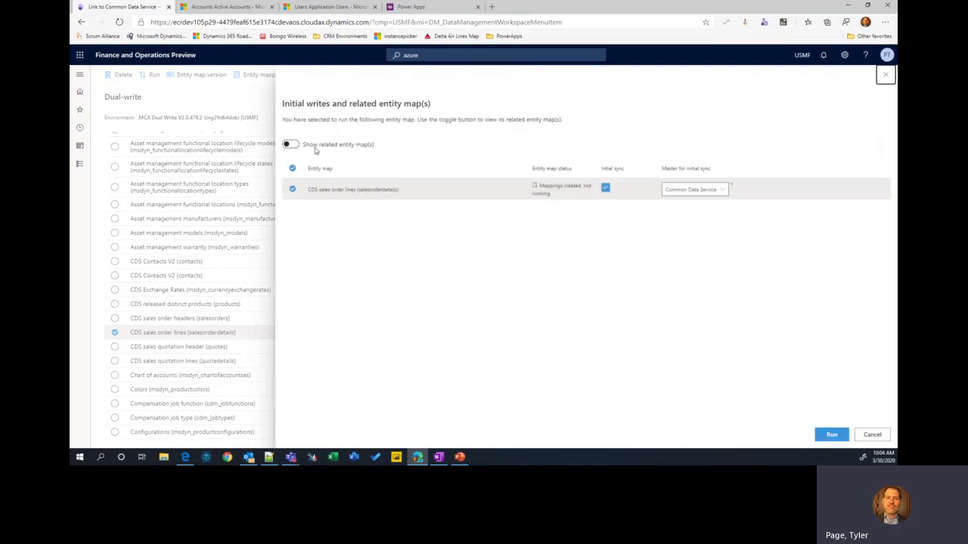
{"action": "left_click", "coordinate": [291, 146]}
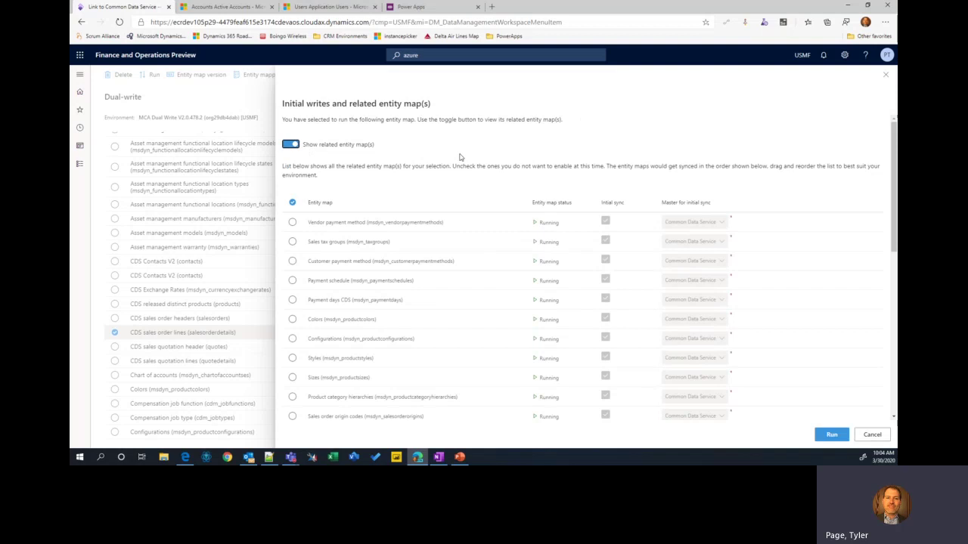
{"action": "scroll", "coordinate": [460, 156], "scroll_direction": "down", "scroll_amount": 2}
{"action": "scroll", "coordinate": [414, 264], "scroll_direction": "down", "scroll_amount": 6}
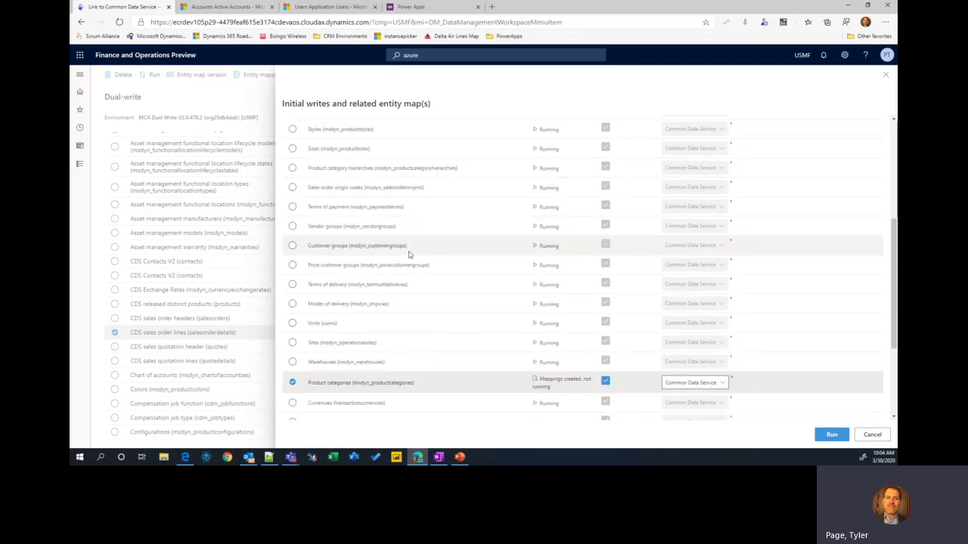
{"action": "scroll", "coordinate": [386, 261], "scroll_direction": "down", "scroll_amount": 1}
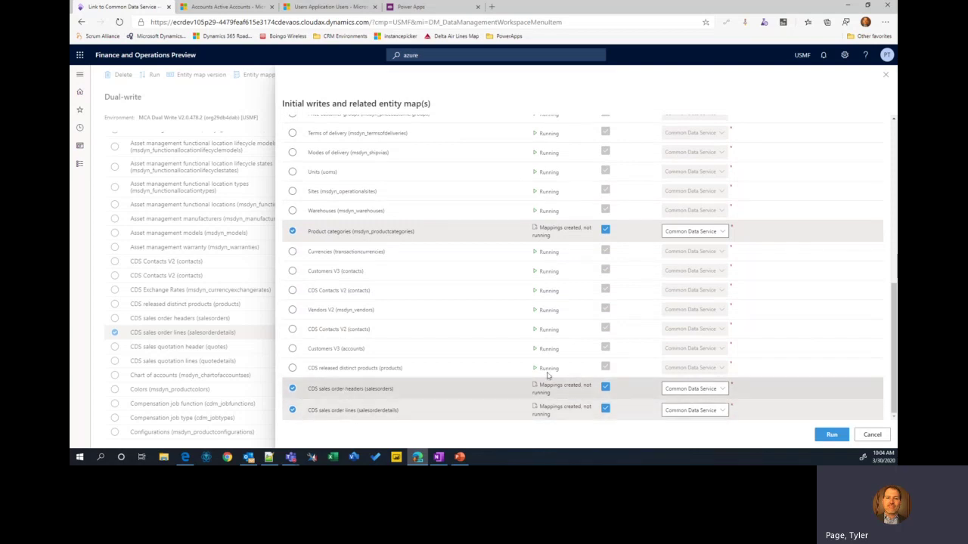
{"action": "scroll", "coordinate": [555, 310], "scroll_direction": "up", "scroll_amount": 10}
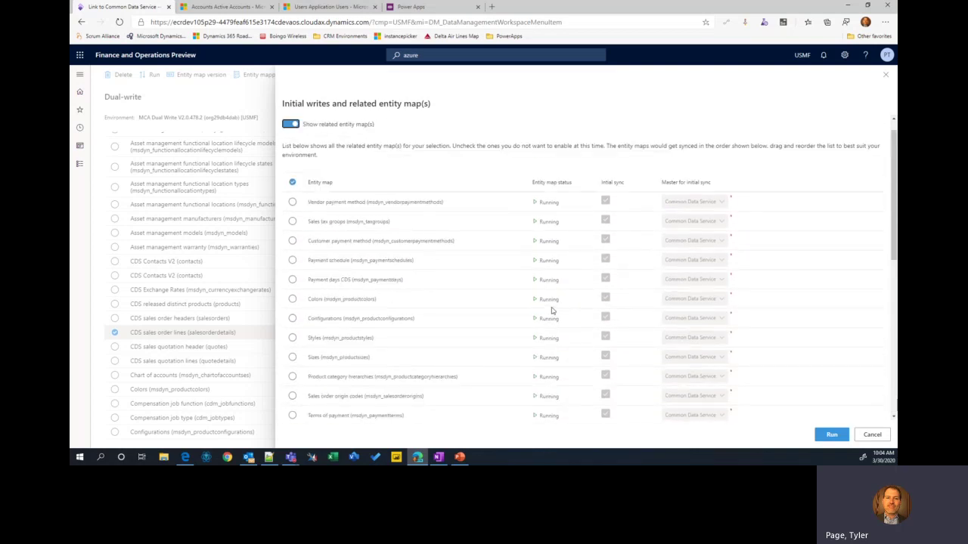
- Choose Finance and Operations apps as initial sync master for product categories, sales order headers and sales order lines, and cancel the run
{"action": "scroll", "coordinate": [552, 310], "scroll_direction": "down", "scroll_amount": 10}
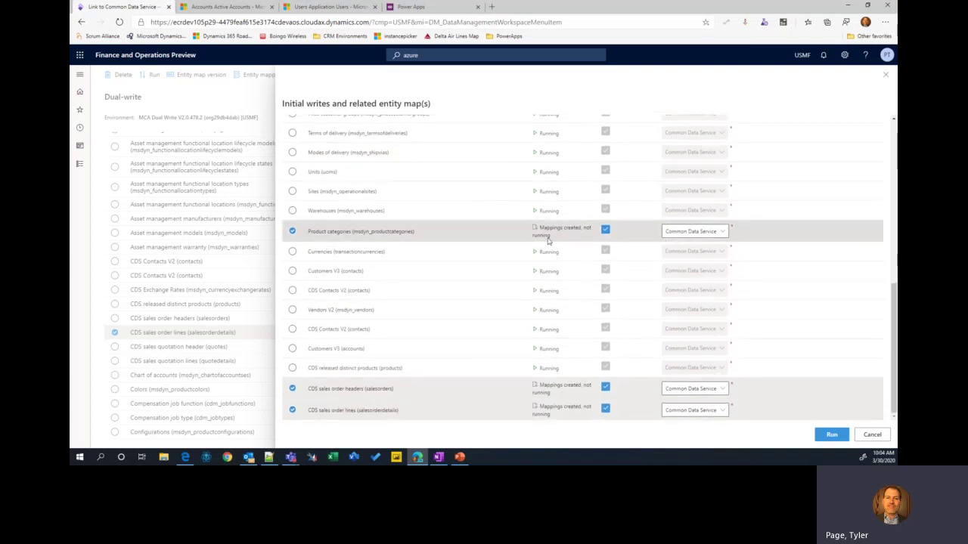
{"action": "left_click", "coordinate": [685, 389]}
{"action": "left_click", "coordinate": [683, 417]}
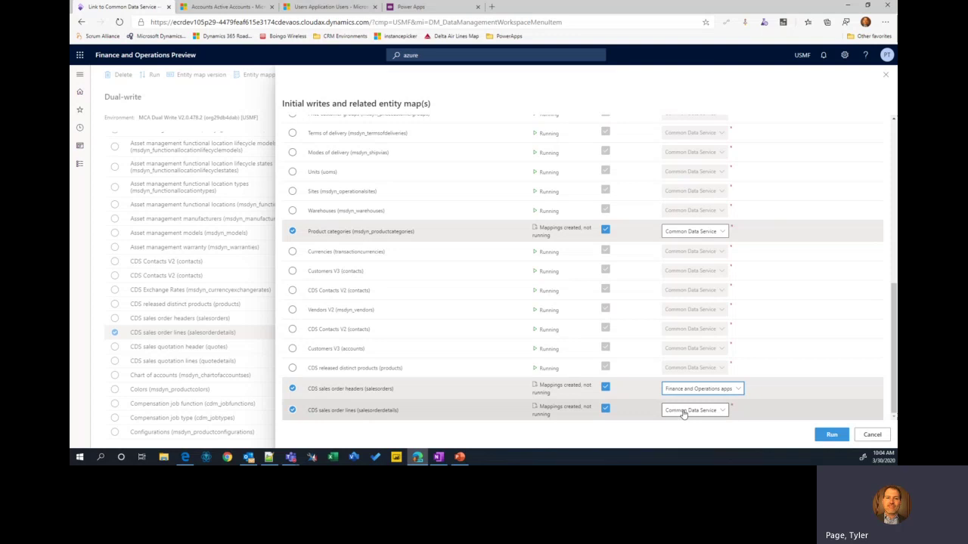
{"action": "left_click", "coordinate": [683, 414]}
{"action": "left_click", "coordinate": [678, 397]}
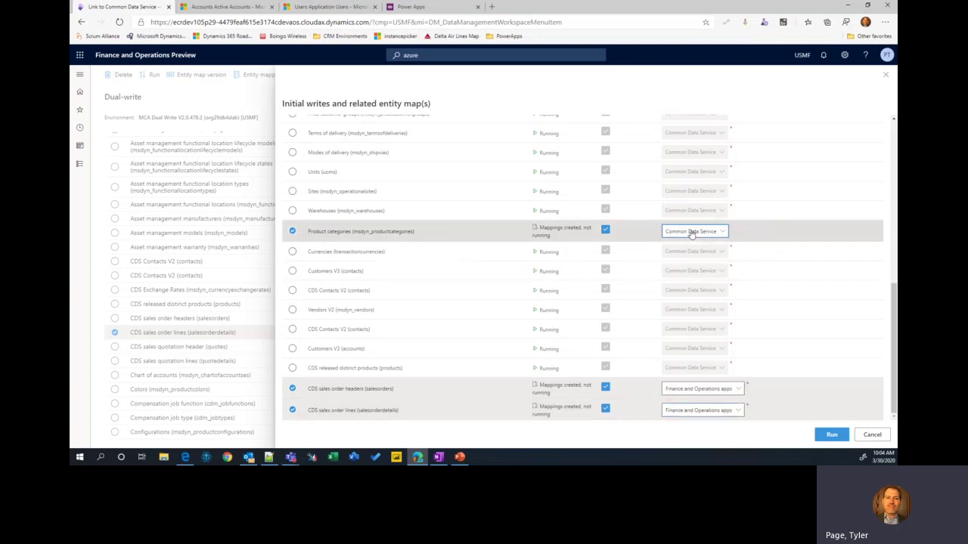
{"action": "left_click", "coordinate": [690, 234]}
{"action": "left_click", "coordinate": [684, 262]}
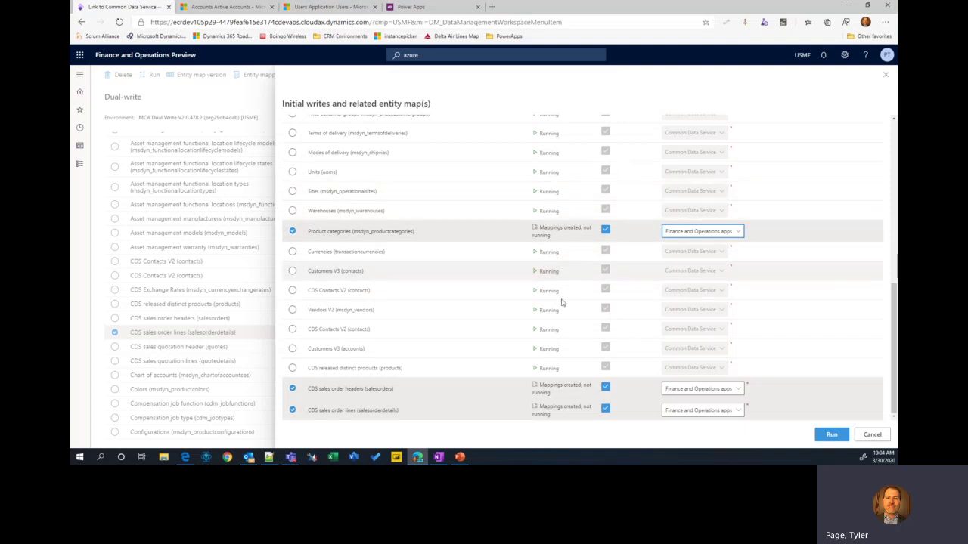
{"action": "left_click", "coordinate": [871, 435]}
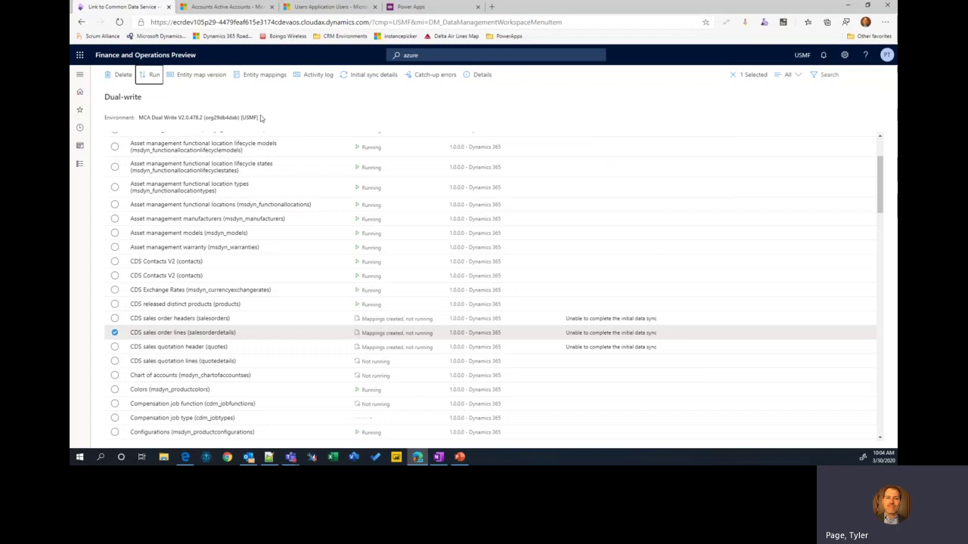
- Leave the dual-write page for the Data management workspace and open the All customers list from the favorites
{"action": "left_click", "coordinate": [81, 75]}
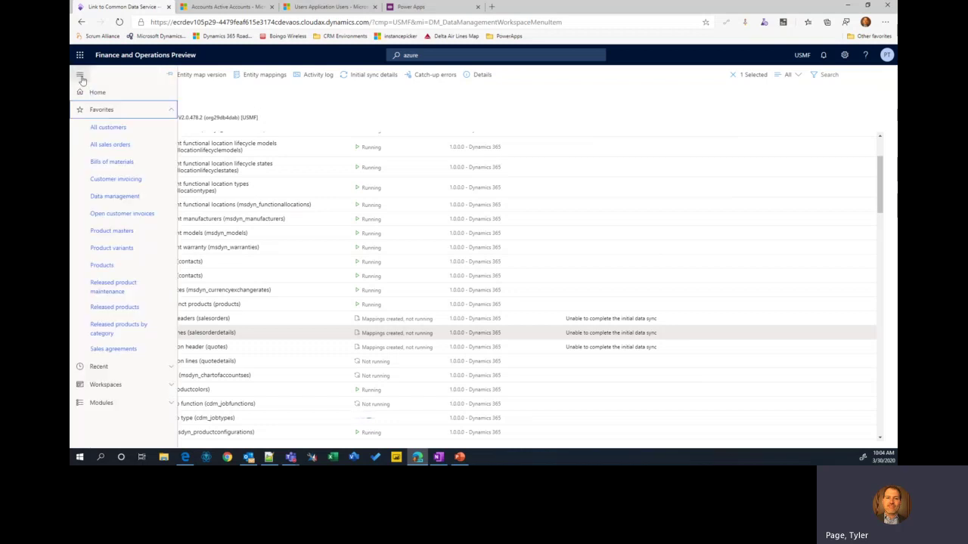
{"action": "left_click", "coordinate": [118, 197]}
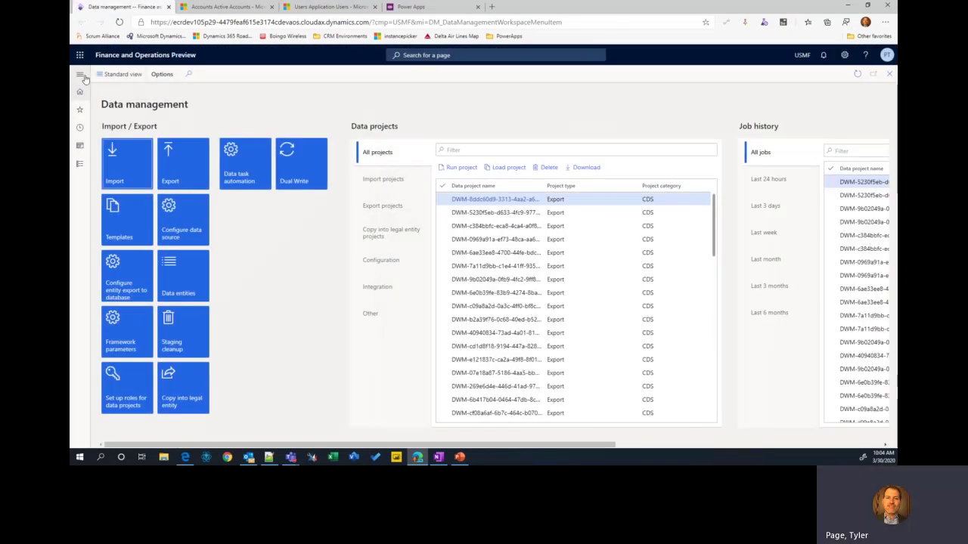
{"action": "left_click", "coordinate": [80, 75]}
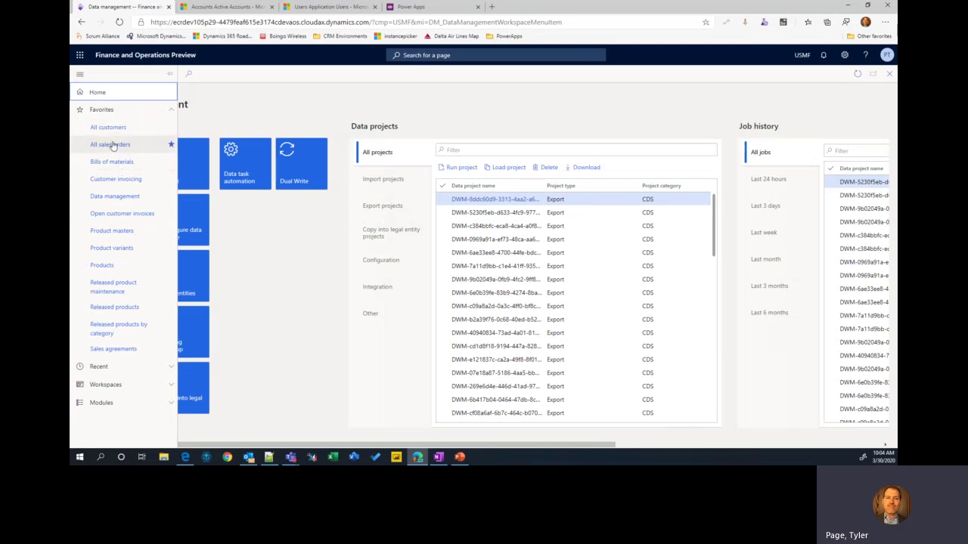
{"action": "left_click", "coordinate": [109, 128]}
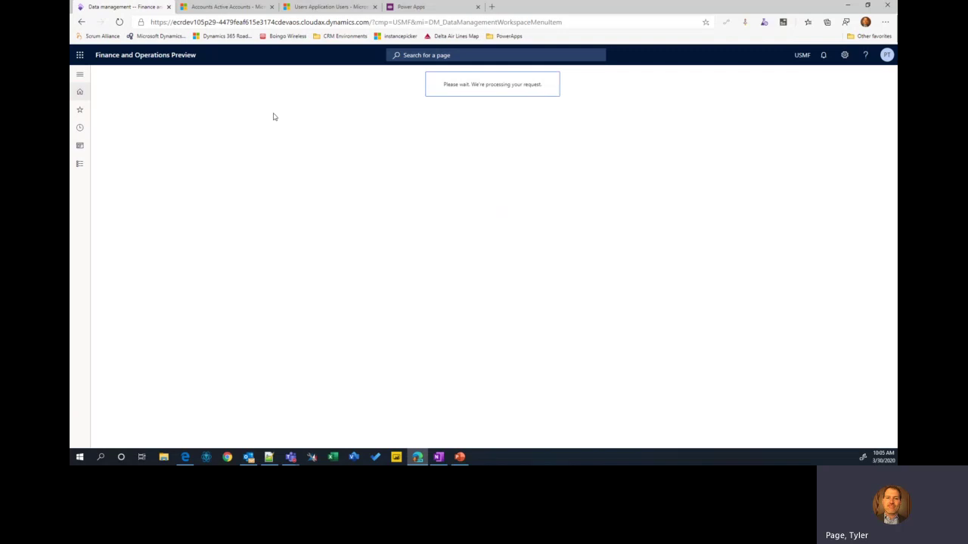
- Compare the Active Accounts list in Sales Hub with the All customers list in Finance and Operations
{"action": "left_click", "coordinate": [252, 9]}
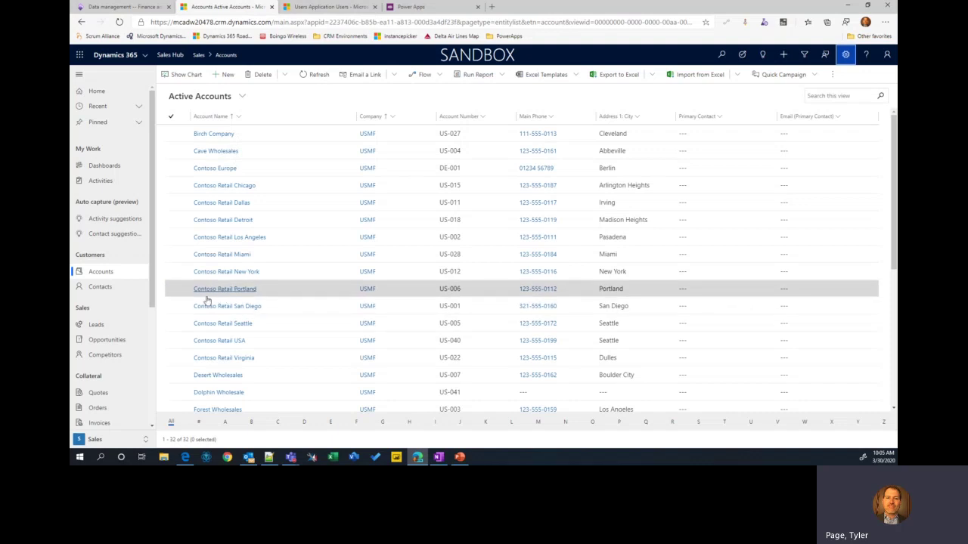
{"action": "scroll", "coordinate": [307, 236], "scroll_direction": "down", "scroll_amount": 5}
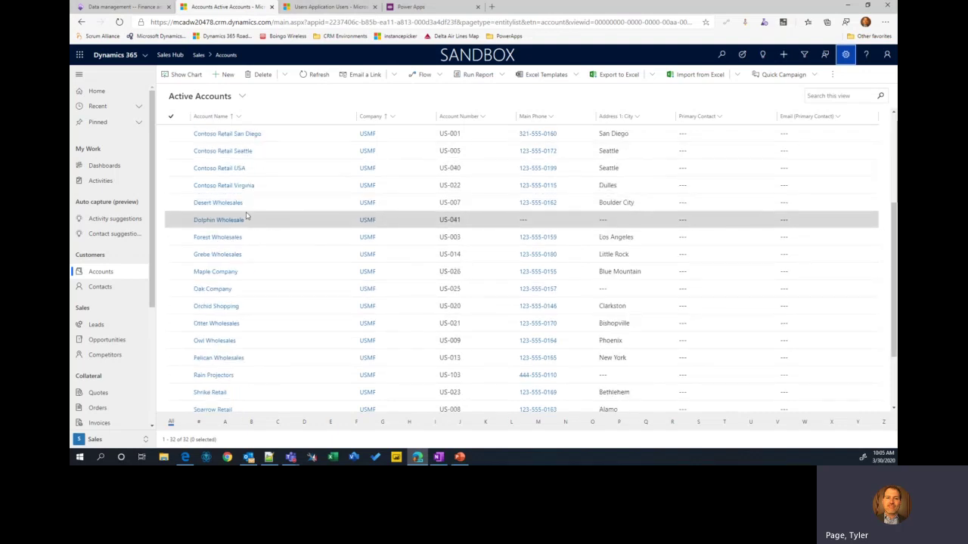
{"action": "scroll", "coordinate": [249, 222], "scroll_direction": "up", "scroll_amount": 5}
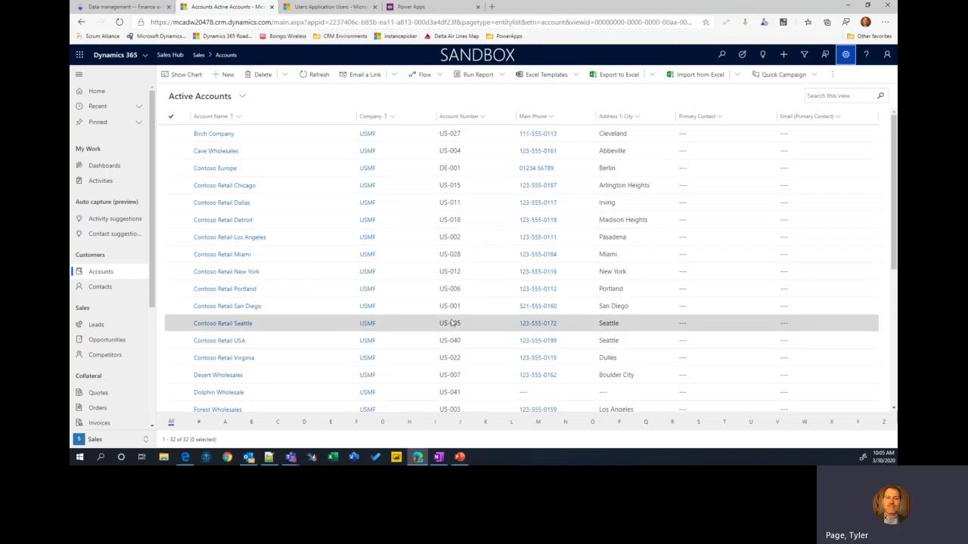
{"action": "left_click", "coordinate": [125, 7]}
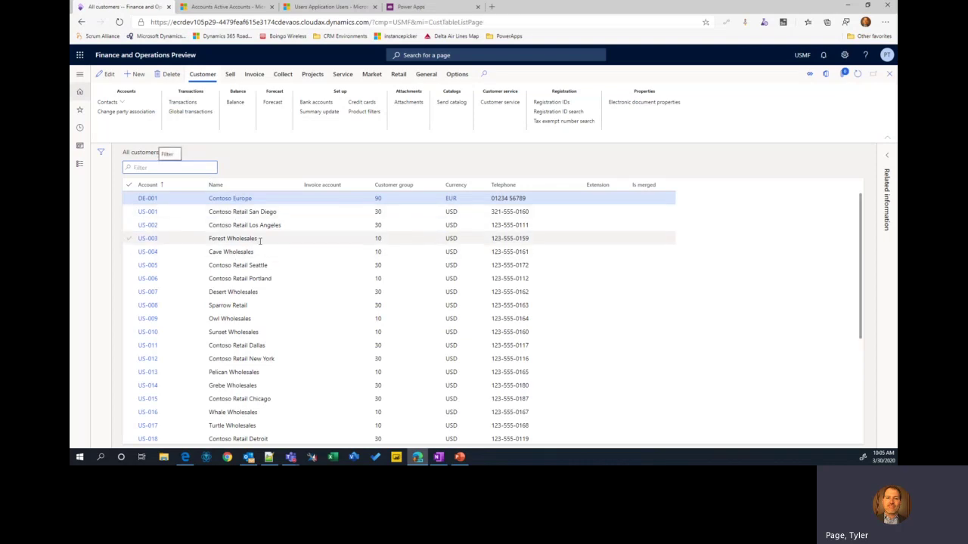
{"action": "scroll", "coordinate": [280, 243], "scroll_direction": "down", "scroll_amount": 5}
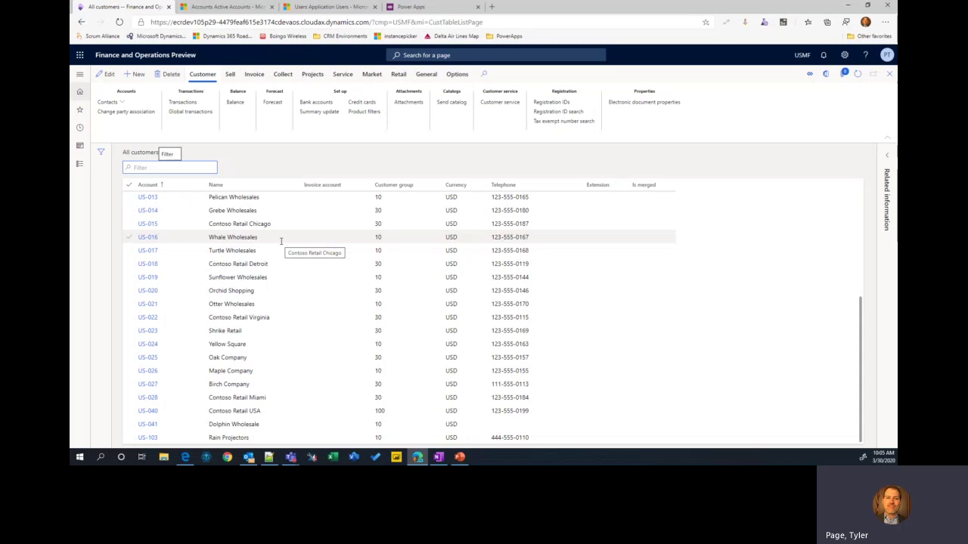
{"action": "scroll", "coordinate": [281, 243], "scroll_direction": "up", "scroll_amount": 5}
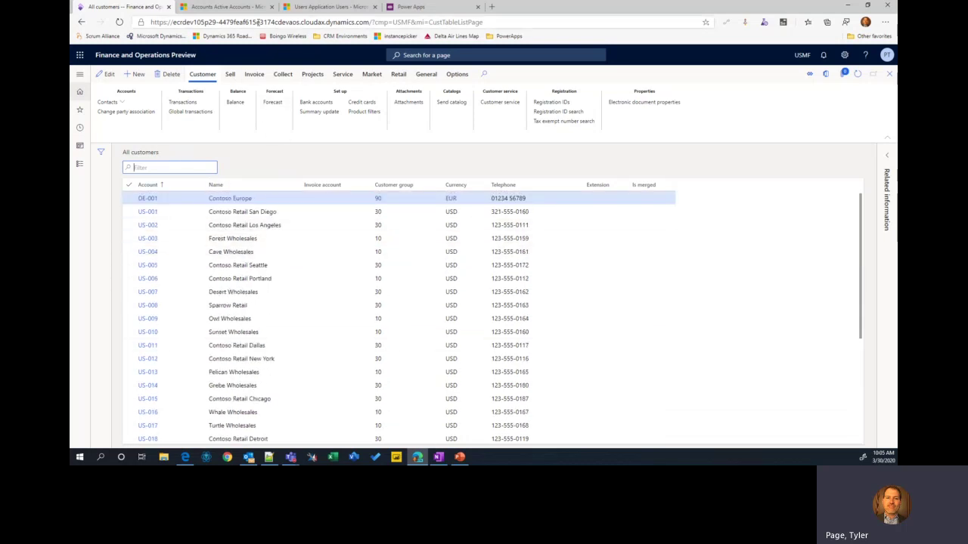
- Switch to Sales Hub, open the Contoso Europe account and review its account information and address
{"action": "left_click", "coordinate": [227, 7]}
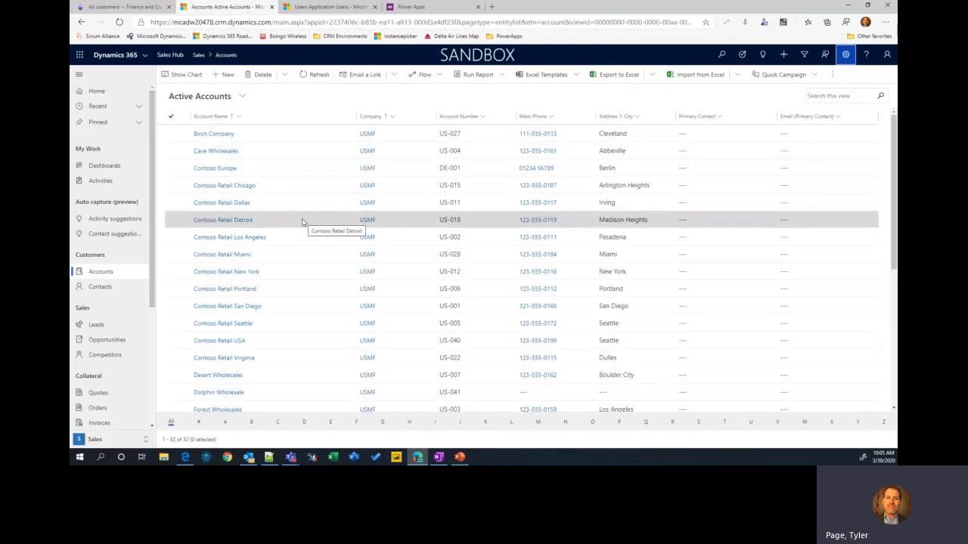
{"action": "left_click", "coordinate": [224, 171]}
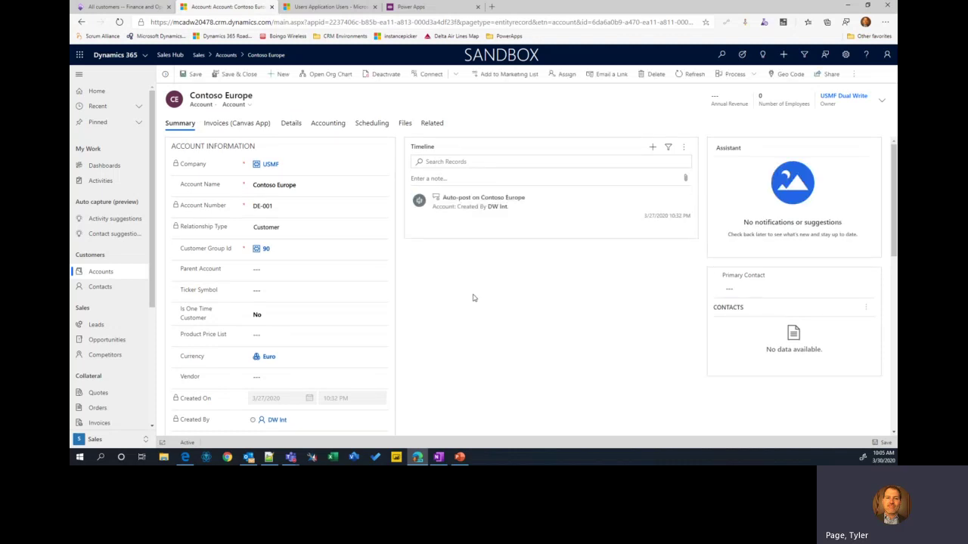
{"action": "scroll", "coordinate": [473, 295], "scroll_direction": "down", "scroll_amount": 3}
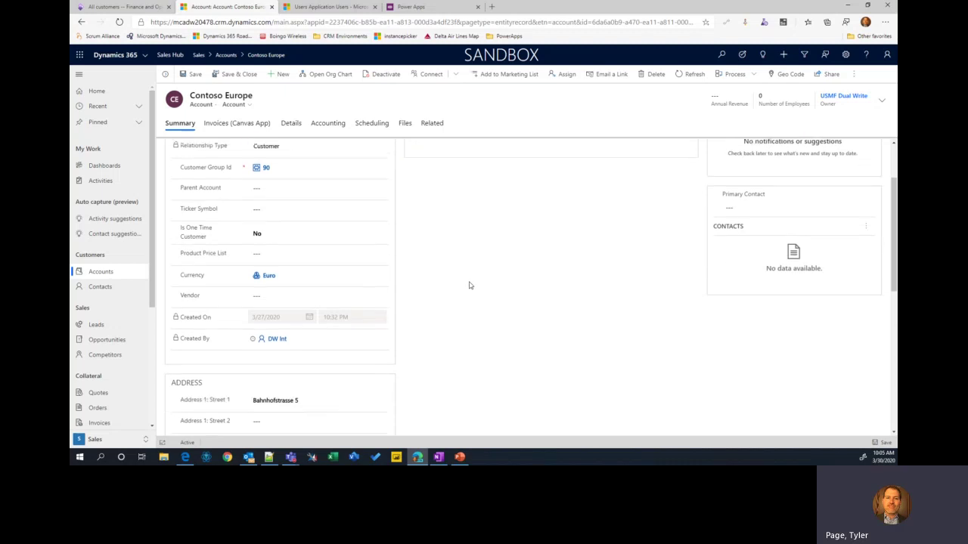
{"action": "scroll", "coordinate": [469, 285], "scroll_direction": "down", "scroll_amount": 3}
{"action": "scroll", "coordinate": [469, 282], "scroll_direction": "up", "scroll_amount": 6}
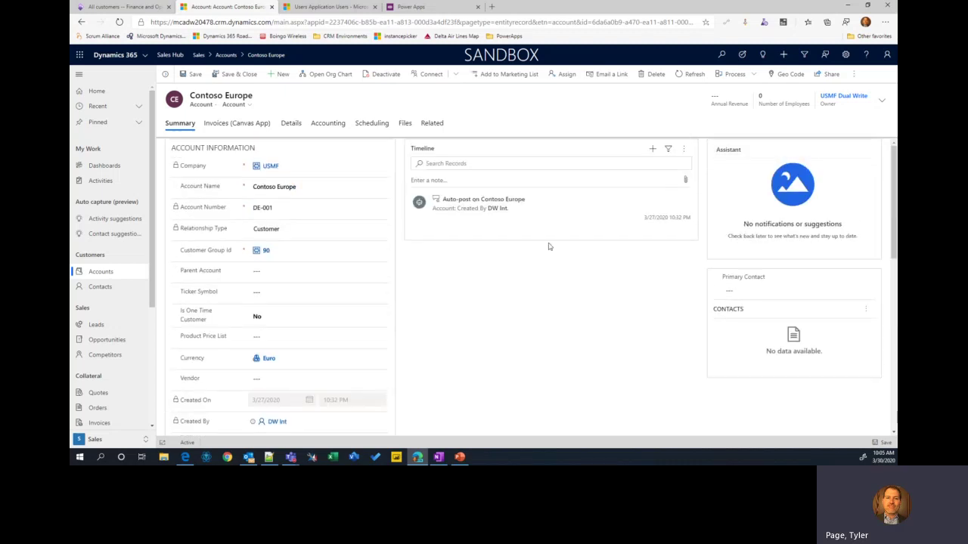
- Set the Contoso Europe account's number of employees to 200 and save the record
{"action": "left_click", "coordinate": [882, 99]}
{"action": "left_click", "coordinate": [813, 143]}
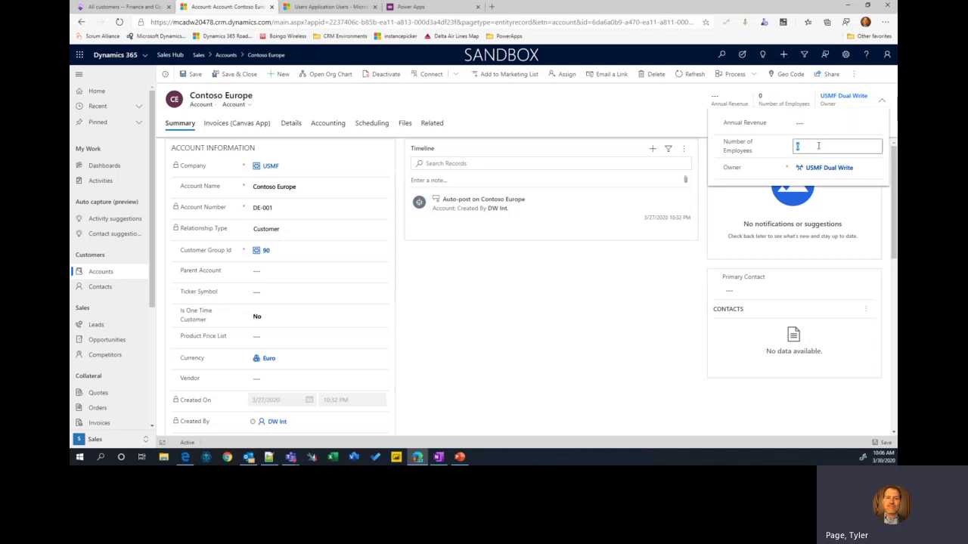
{"action": "key", "text": "BackSpace"}
{"action": "type", "text": "200"}
{"action": "left_click", "coordinate": [654, 300]}
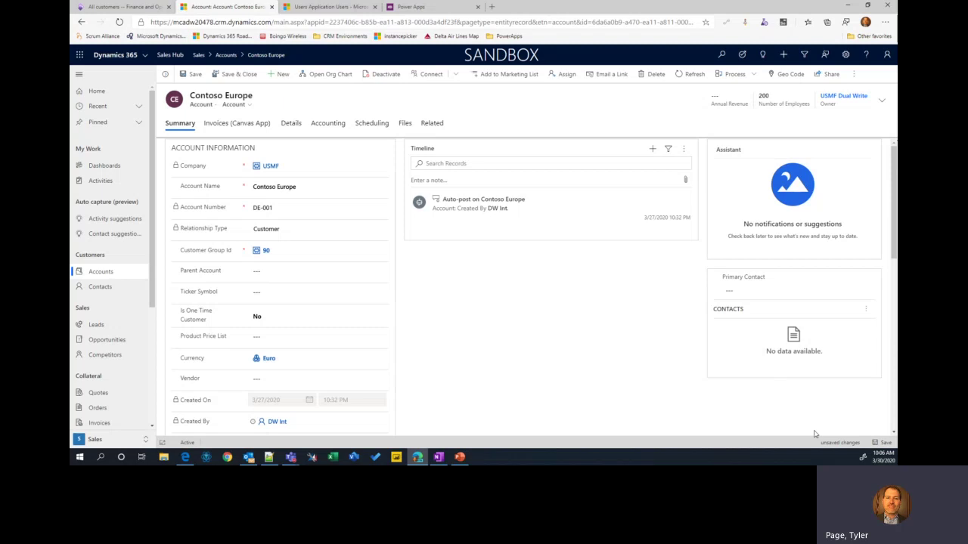
{"action": "left_click", "coordinate": [190, 74]}
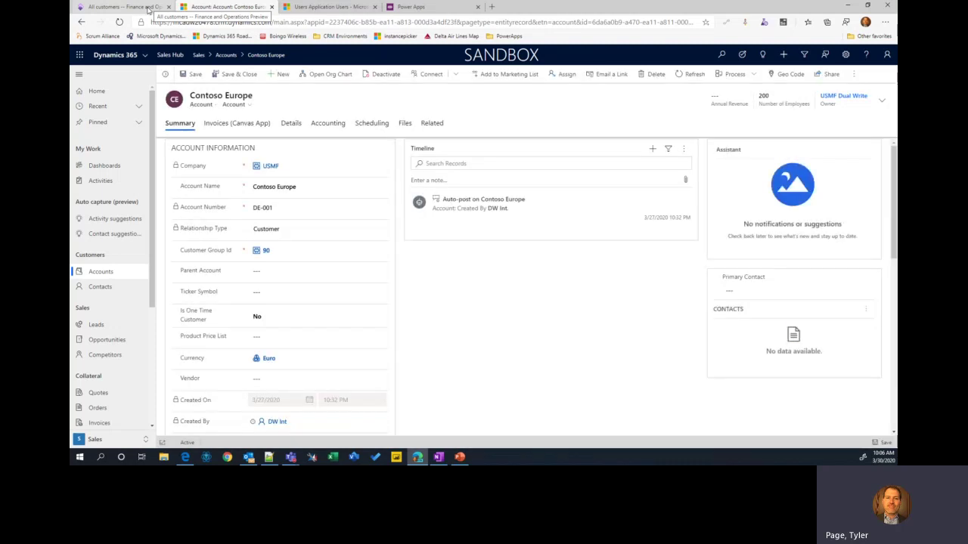
- Open the Contoso Europe customer in Finance and Operations and refresh the record to check its number of employees
{"action": "left_click", "coordinate": [149, 9]}
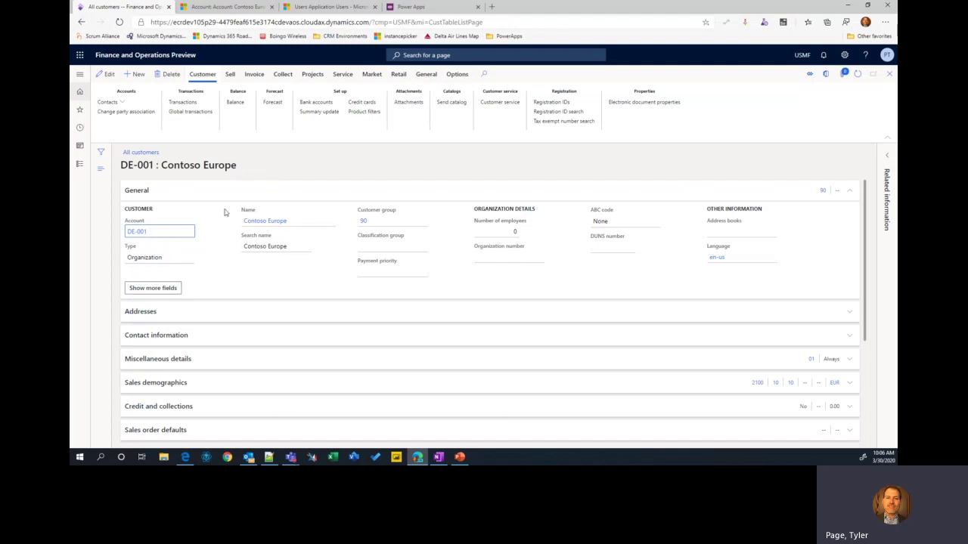
{"action": "left_click", "coordinate": [219, 8]}
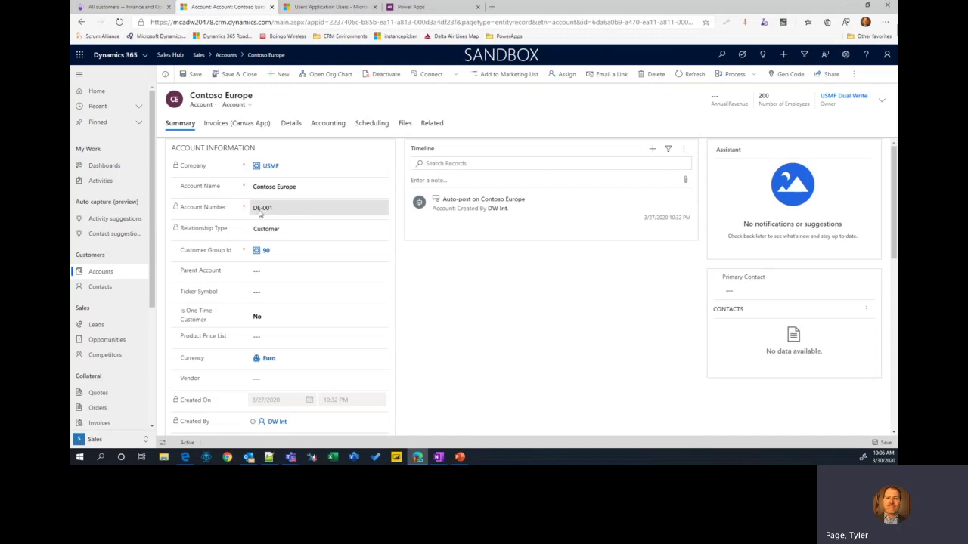
{"action": "left_click", "coordinate": [118, 8]}
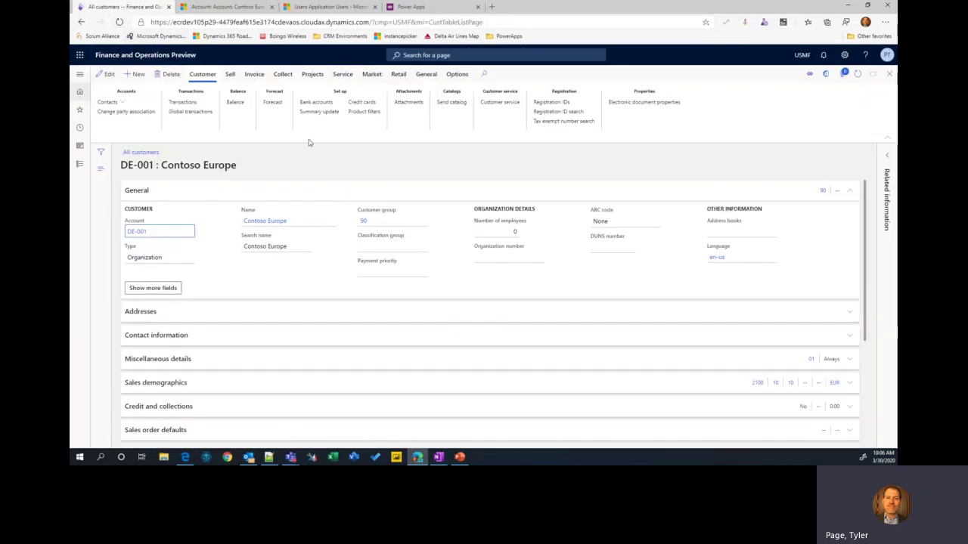
{"action": "left_click", "coordinate": [857, 73]}
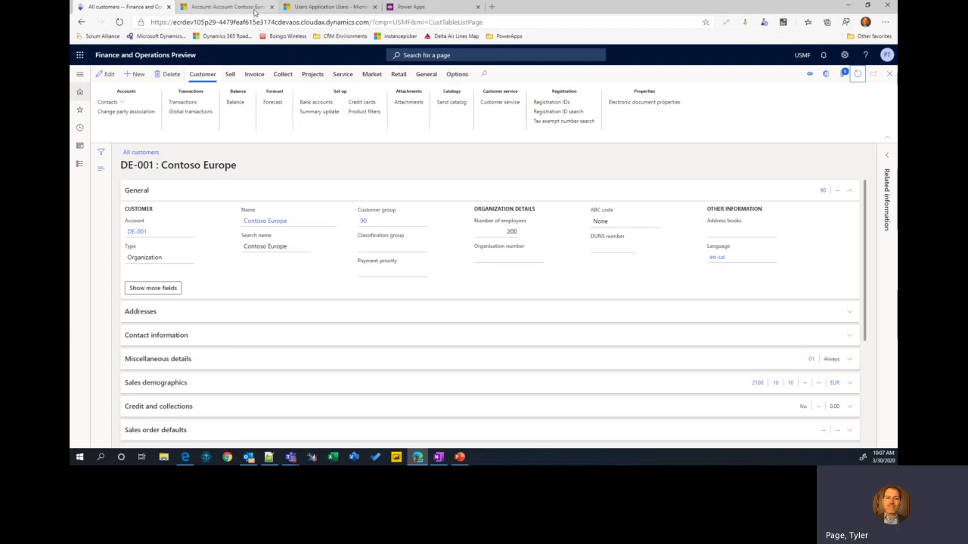
- Compare the Contoso Europe record in both apps and review the account's number of employees and address details in Sales Hub
{"action": "left_click", "coordinate": [227, 7]}
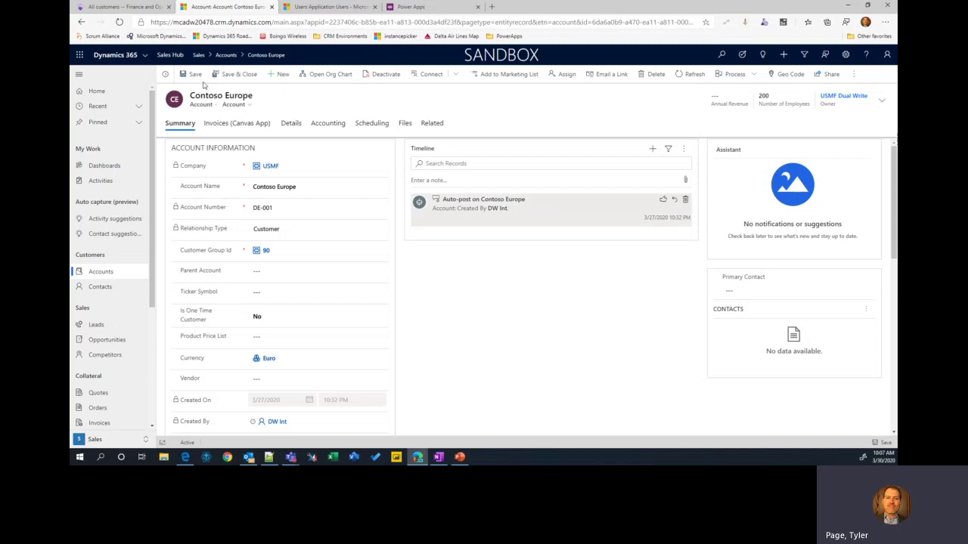
{"action": "left_click", "coordinate": [111, 7]}
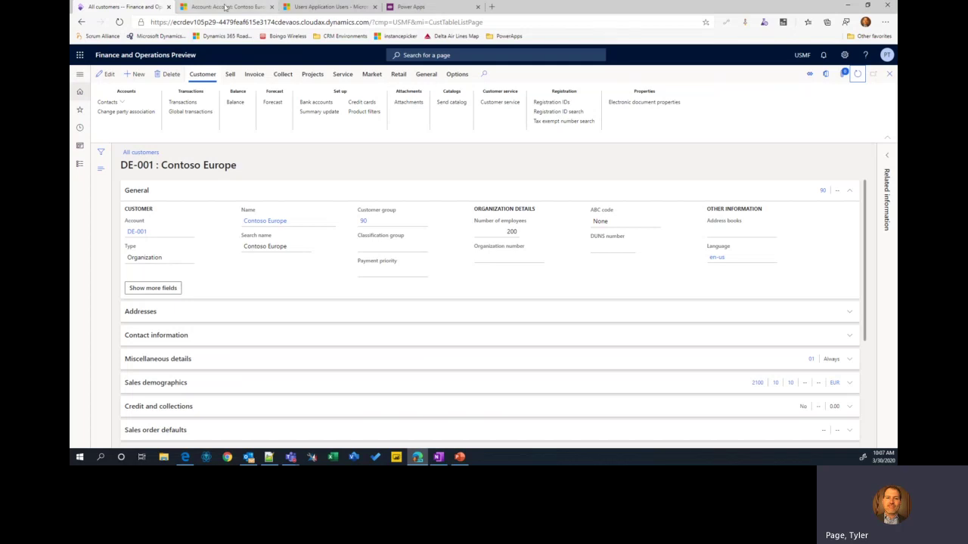
{"action": "left_click", "coordinate": [225, 8]}
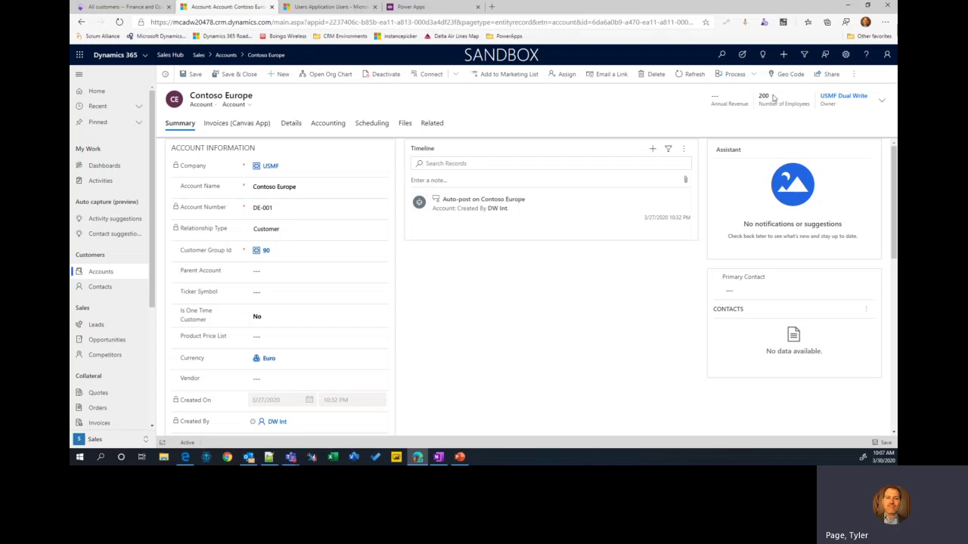
{"action": "scroll", "coordinate": [386, 273], "scroll_direction": "down", "scroll_amount": 5}
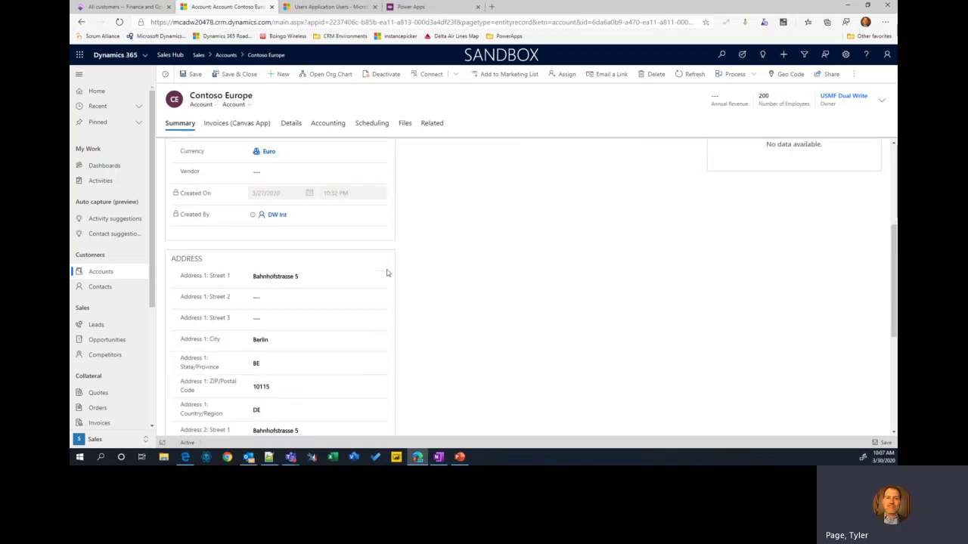
{"action": "scroll", "coordinate": [571, 319], "scroll_direction": "down", "scroll_amount": 2}
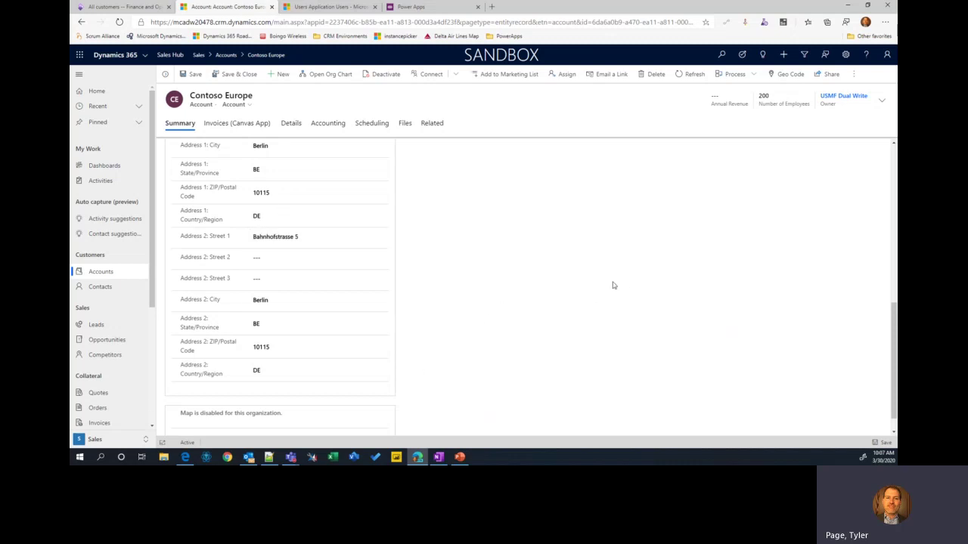
{"action": "scroll", "coordinate": [609, 285], "scroll_direction": "up", "scroll_amount": 3}
{"action": "scroll", "coordinate": [605, 287], "scroll_direction": "up", "scroll_amount": 5}
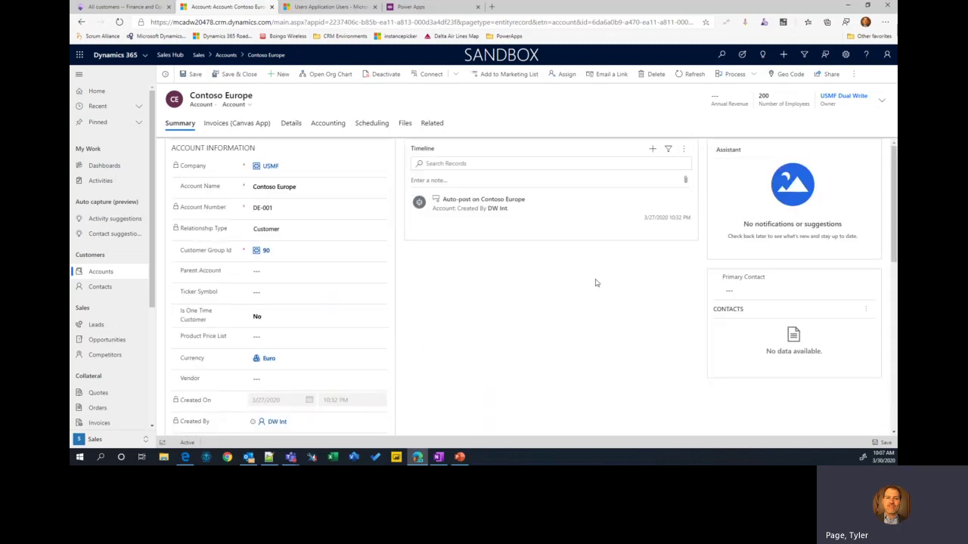